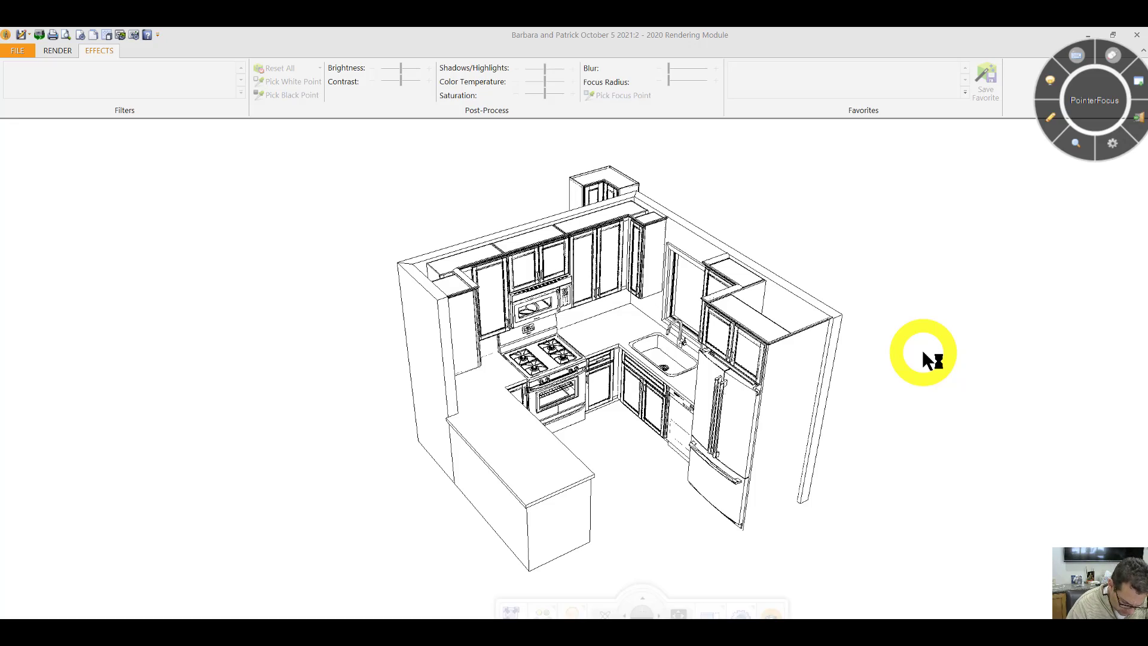
View the kitchen from below and pen-mark an X beyond the peninsula's end and a width line on its end panel
drag(923, 349, 758, 301)
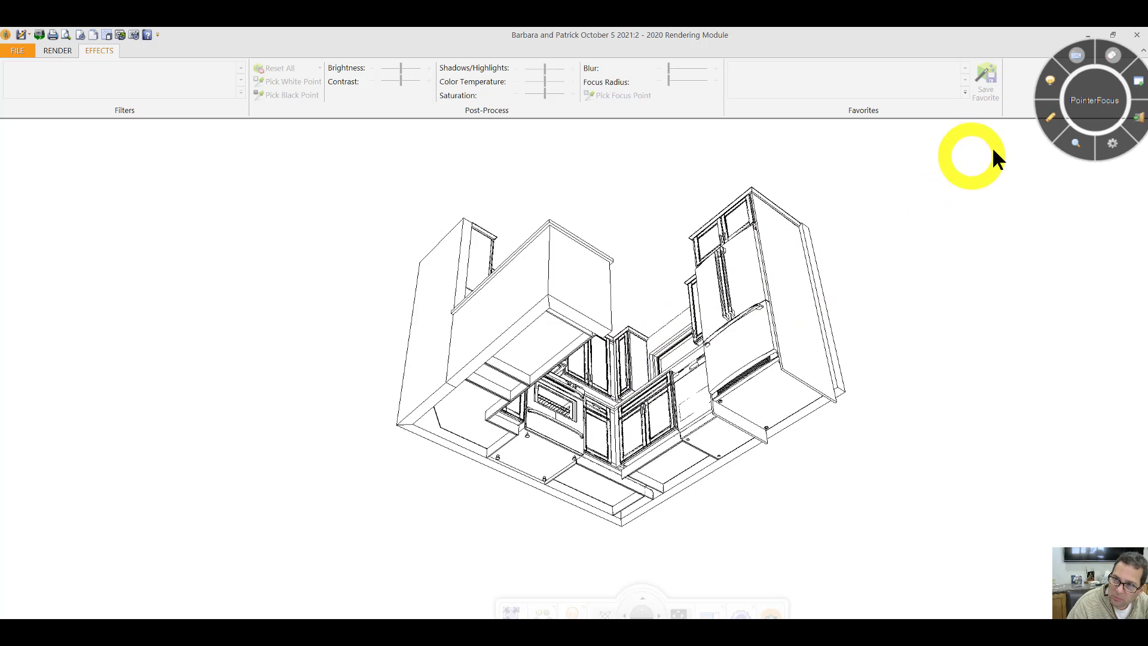
click(1050, 115)
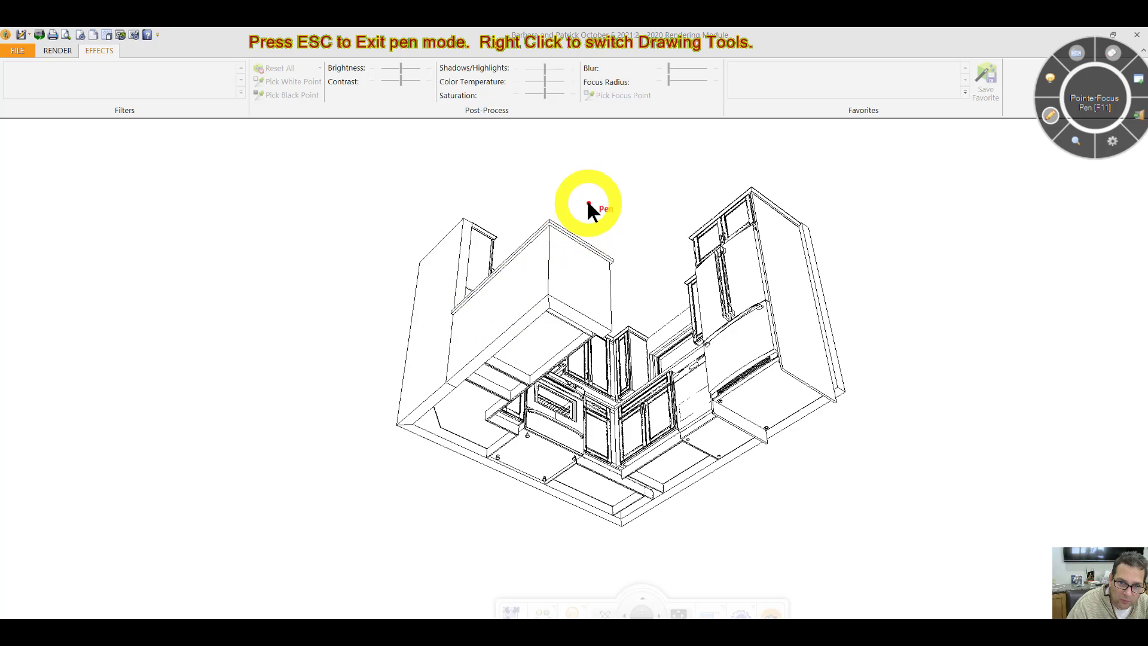
mouse_move(588, 201)
mouse_down()
mouse_move(596, 216)
mouse_move(582, 214)
mouse_up()
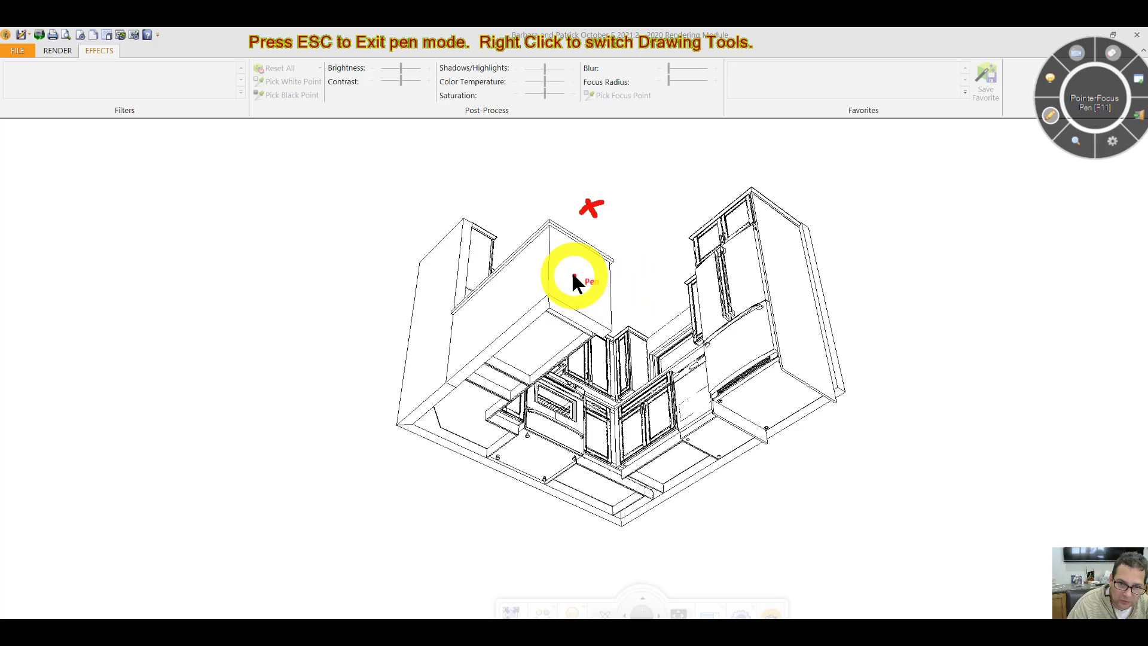
drag(584, 275, 606, 290)
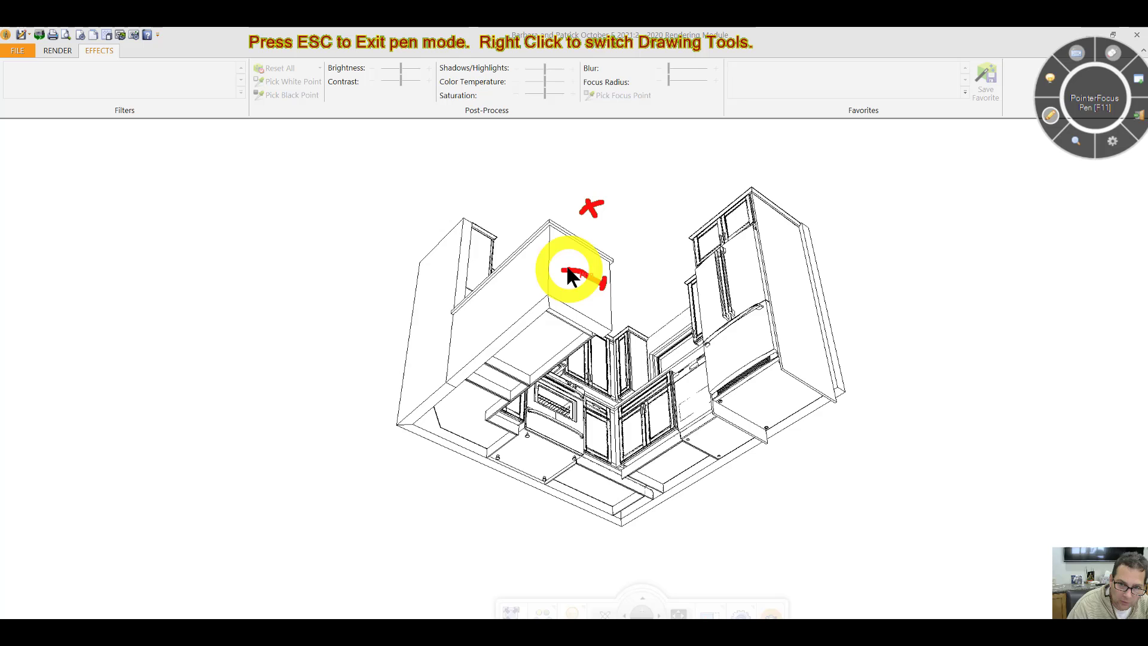
drag(558, 261, 560, 275)
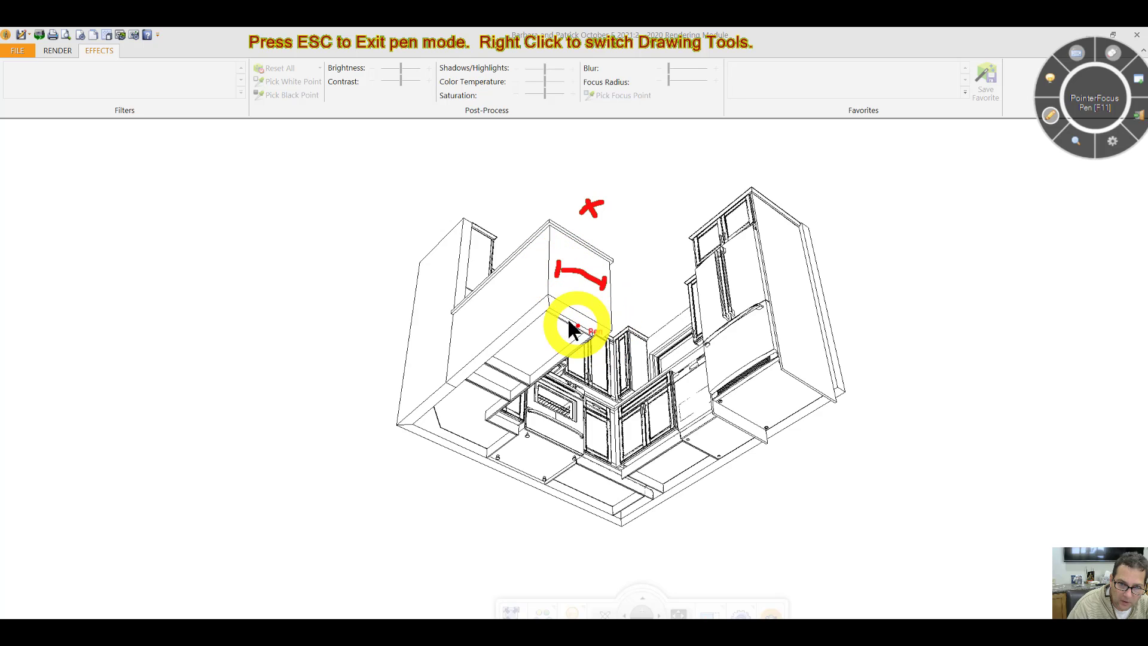
Outline a band along the peninsula's back and end panels, mark the adjoining wall with an X, and clear the annotations
click(477, 314)
mouse_move(482, 308)
mouse_down()
mouse_move(558, 254)
mouse_move(606, 272)
mouse_move(607, 293)
mouse_move(571, 294)
mouse_up()
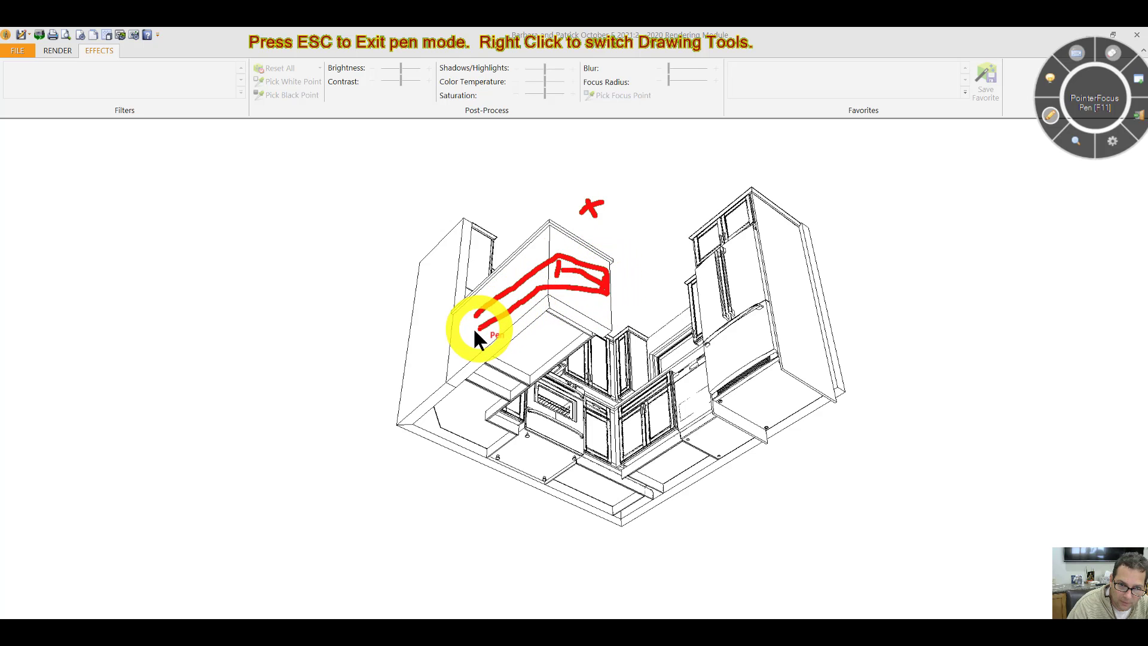
mouse_move(419, 367)
mouse_down()
mouse_move(410, 354)
mouse_move(468, 313)
mouse_move(545, 294)
mouse_up()
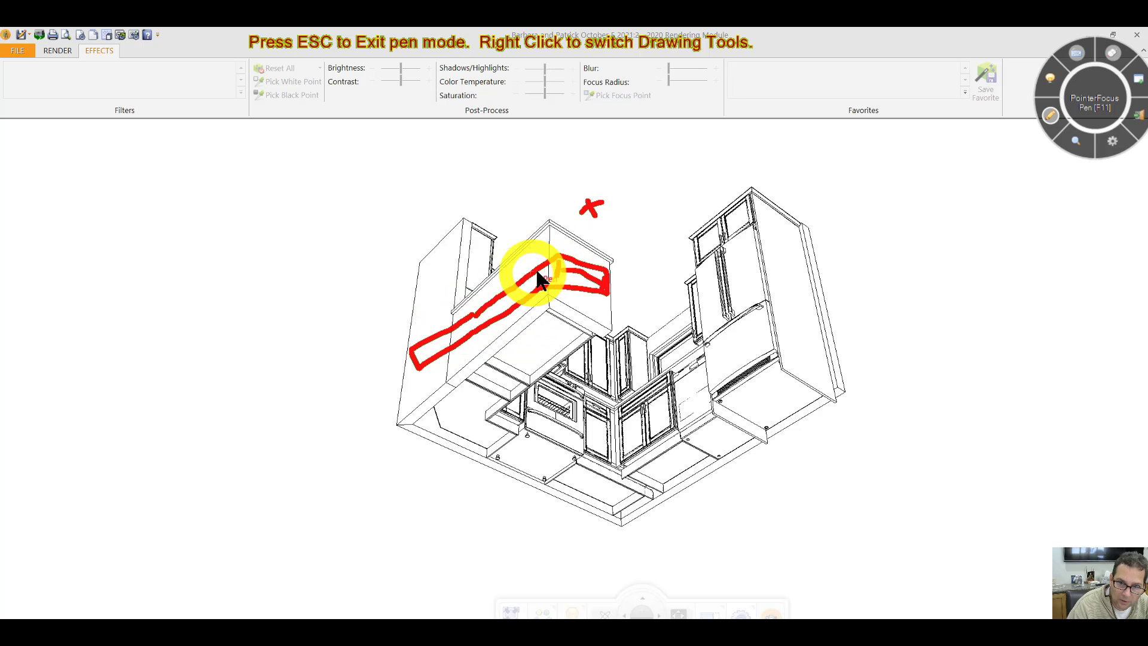
drag(429, 273, 436, 282)
click(439, 269)
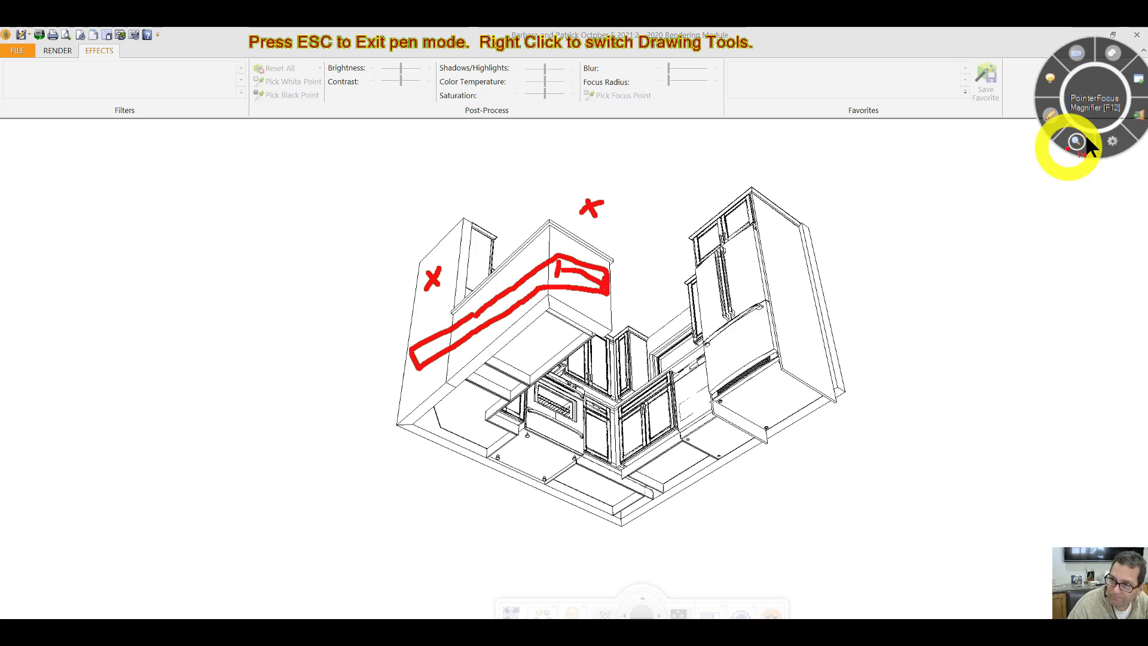
click(1138, 116)
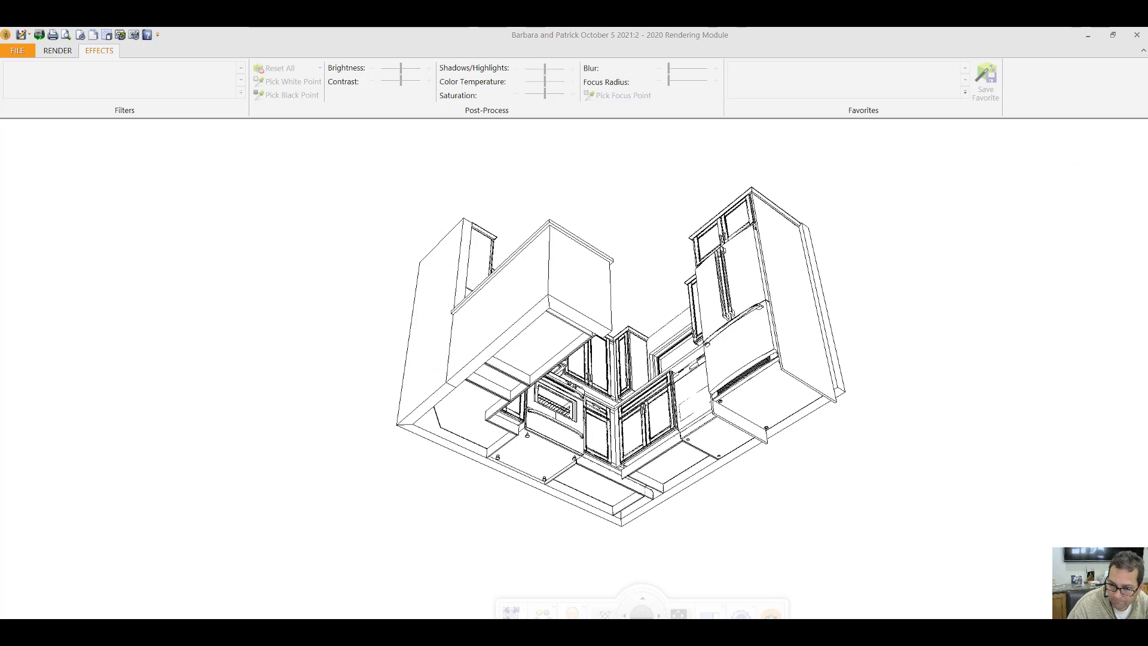
View the peninsula from a low outside angle, mark X's on its back and end panels, and clear the annotations
mouse_move(1043, 595)
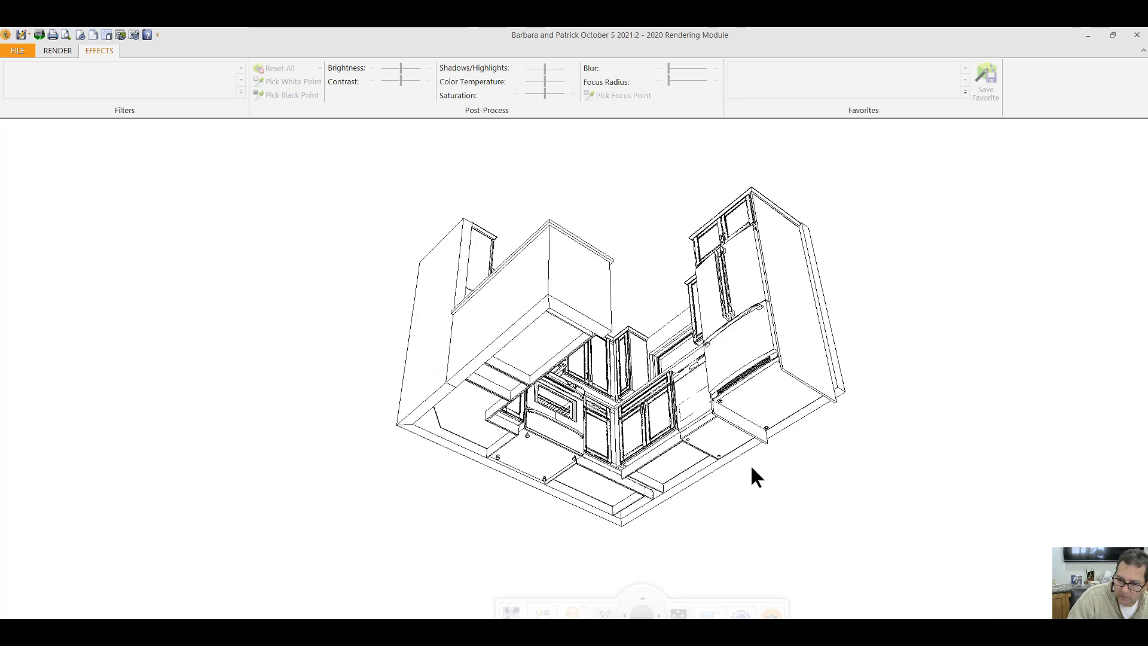
drag(753, 468, 774, 537)
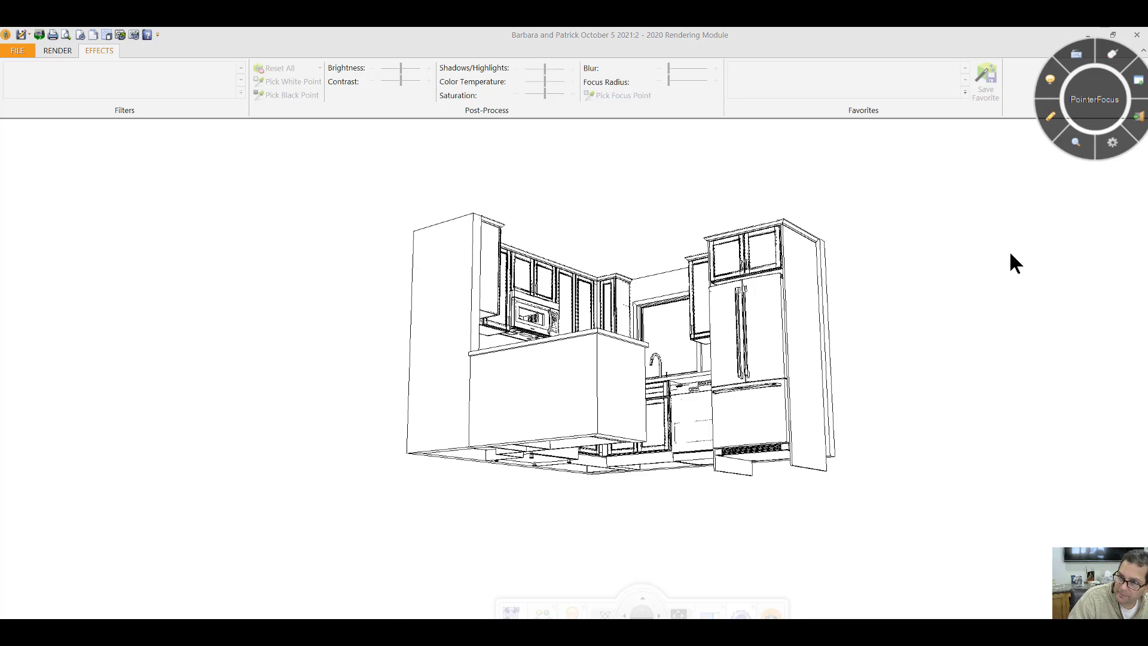
click(1051, 117)
click(1052, 113)
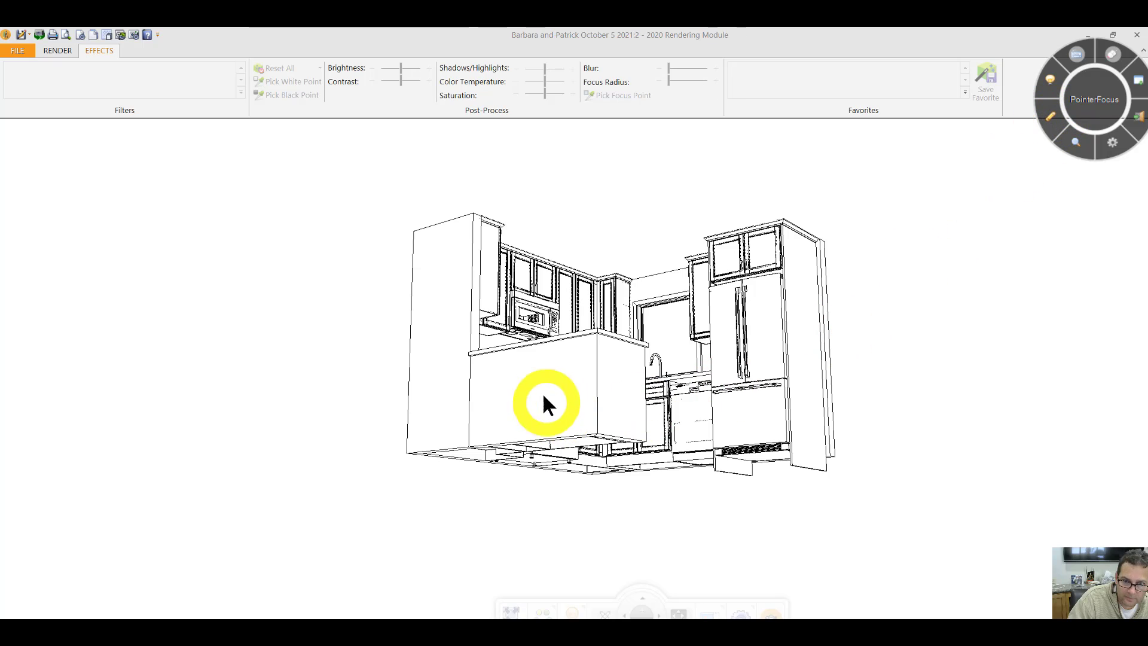
click(1052, 115)
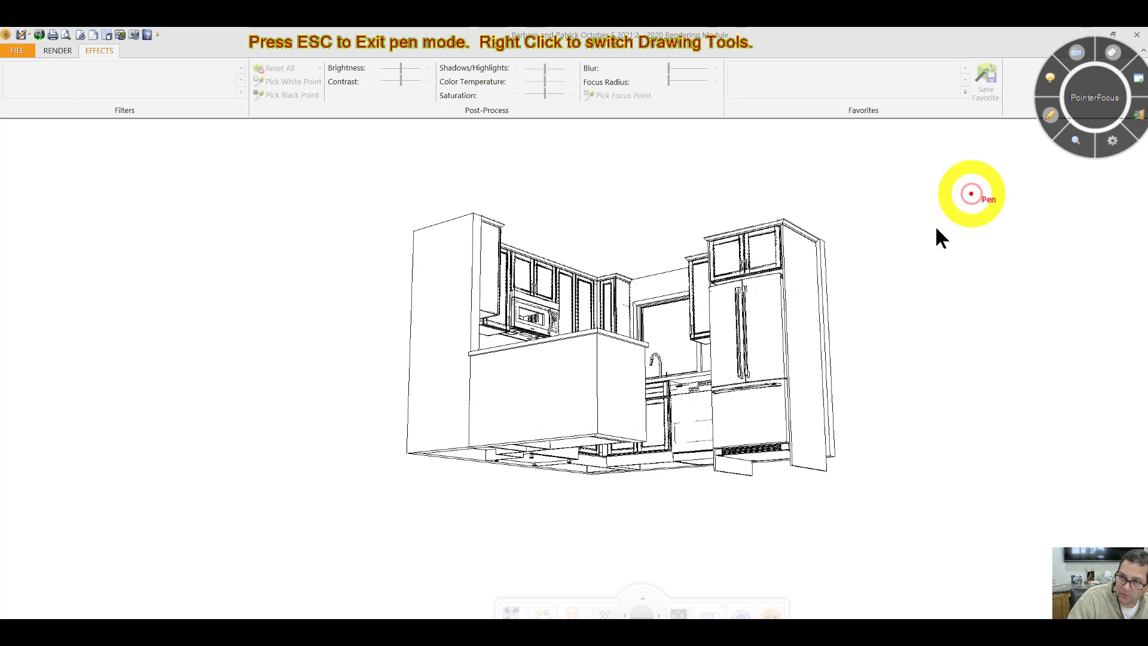
drag(550, 390, 535, 402)
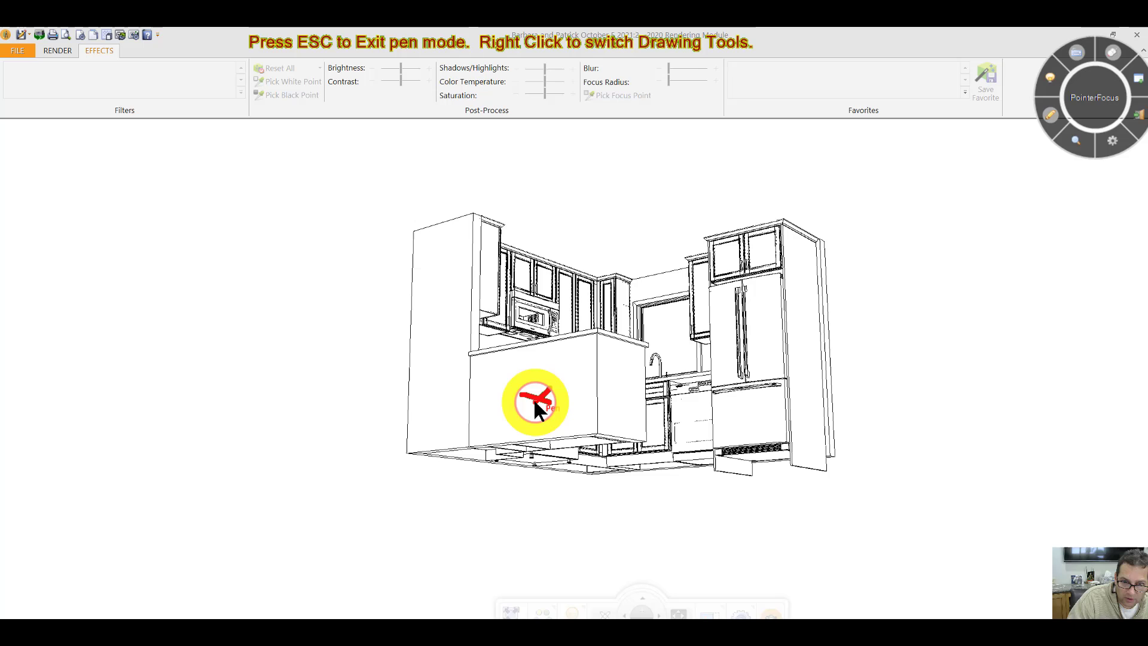
drag(622, 381, 630, 394)
drag(616, 394, 635, 381)
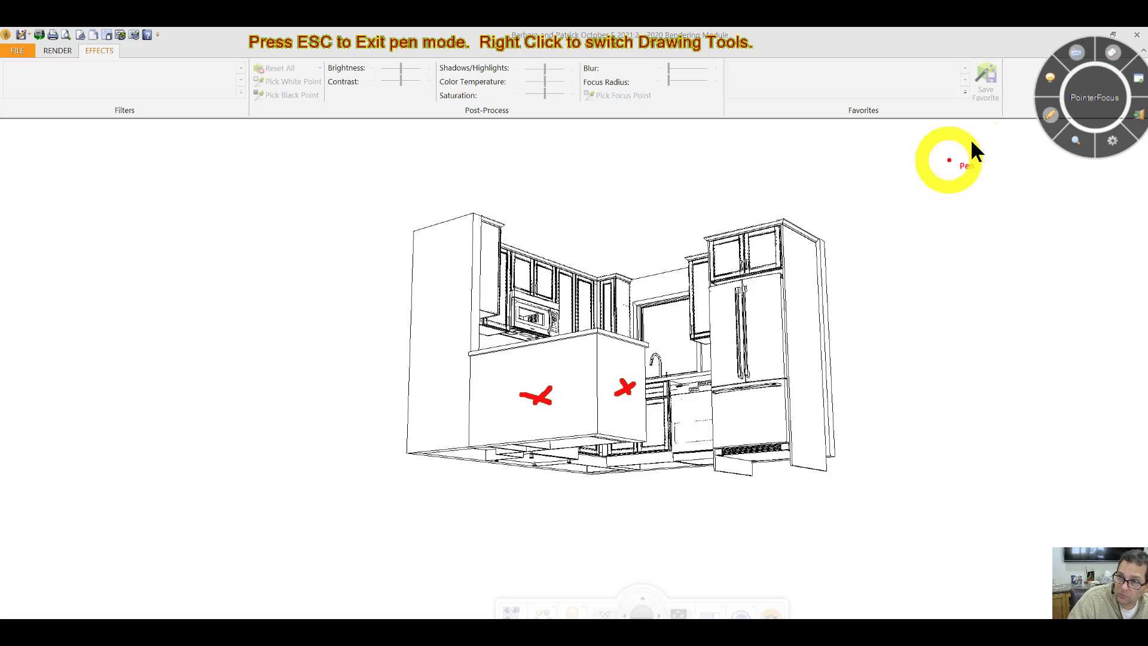
click(1048, 114)
Examine the kitchen layout from above, from the peninsula side and from behind the sink wall, including the peninsula's drawer fronts
drag(820, 363, 825, 482)
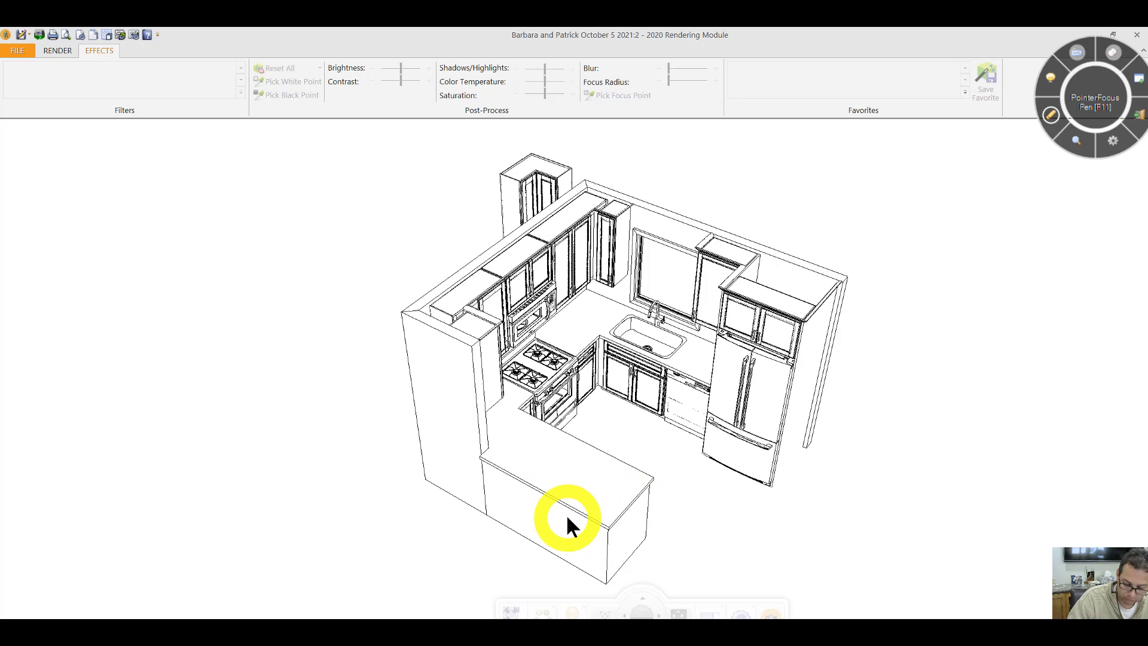
drag(595, 554, 515, 378)
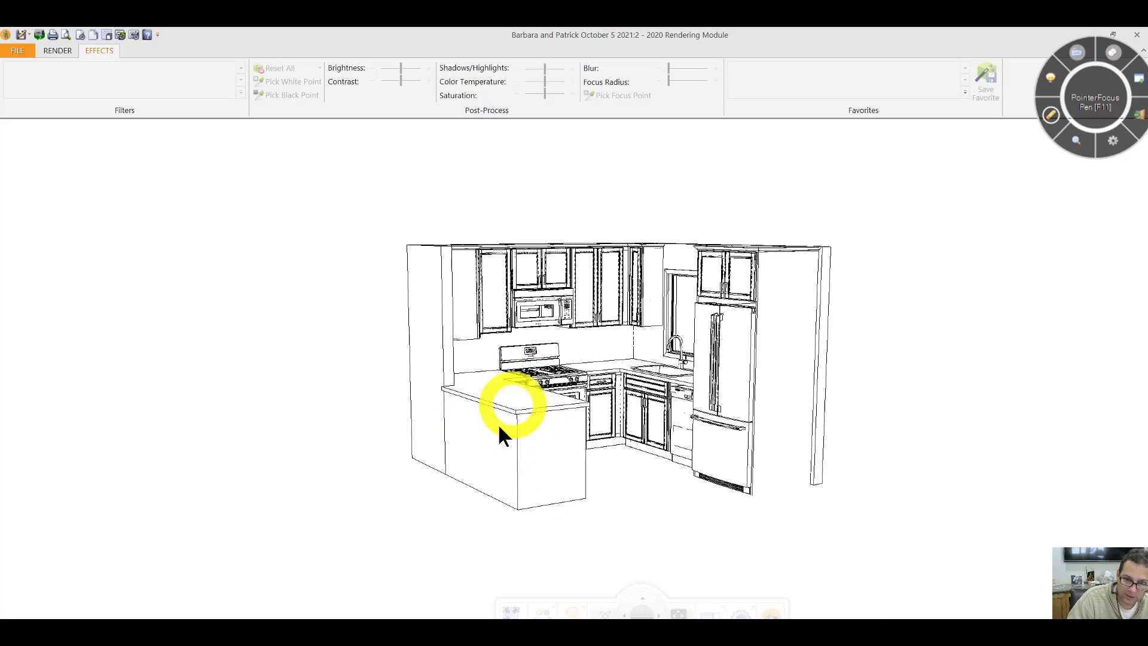
drag(499, 426, 515, 453)
scroll(559, 376, up, 3)
drag(559, 377, 546, 418)
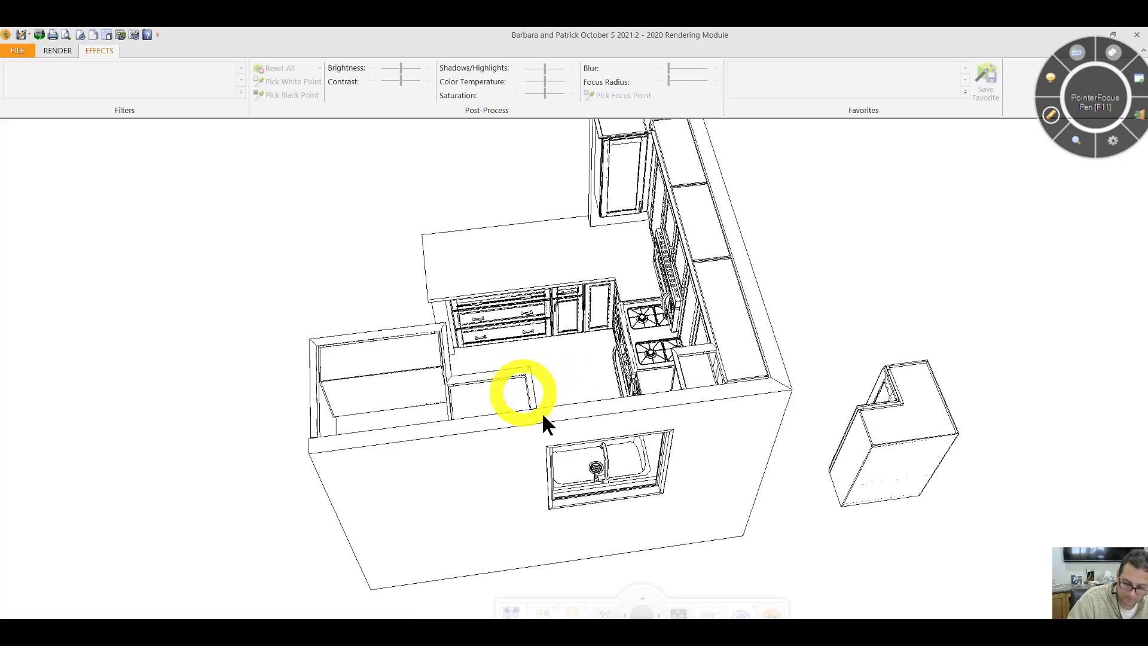
click(643, 603)
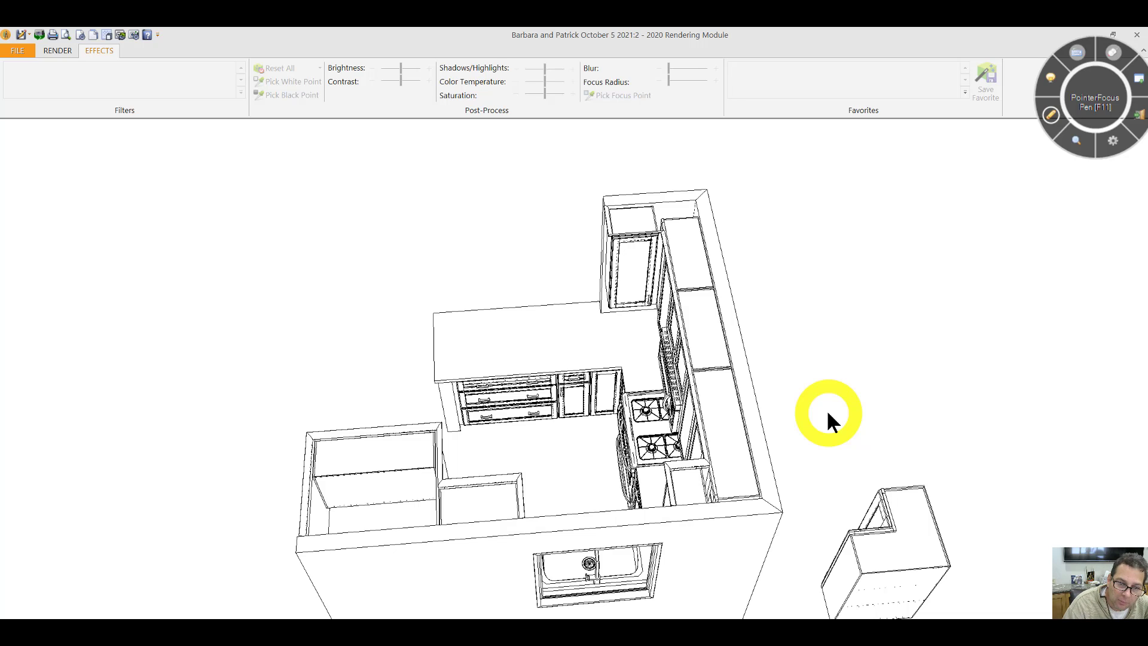
drag(695, 462, 605, 482)
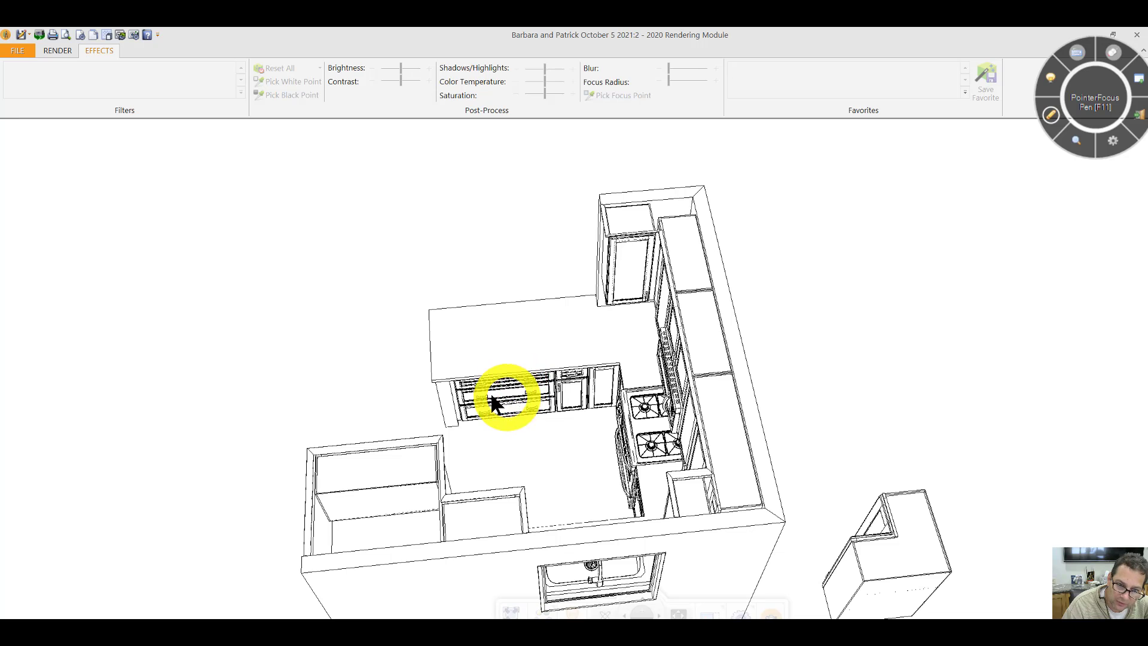
drag(527, 424, 554, 430)
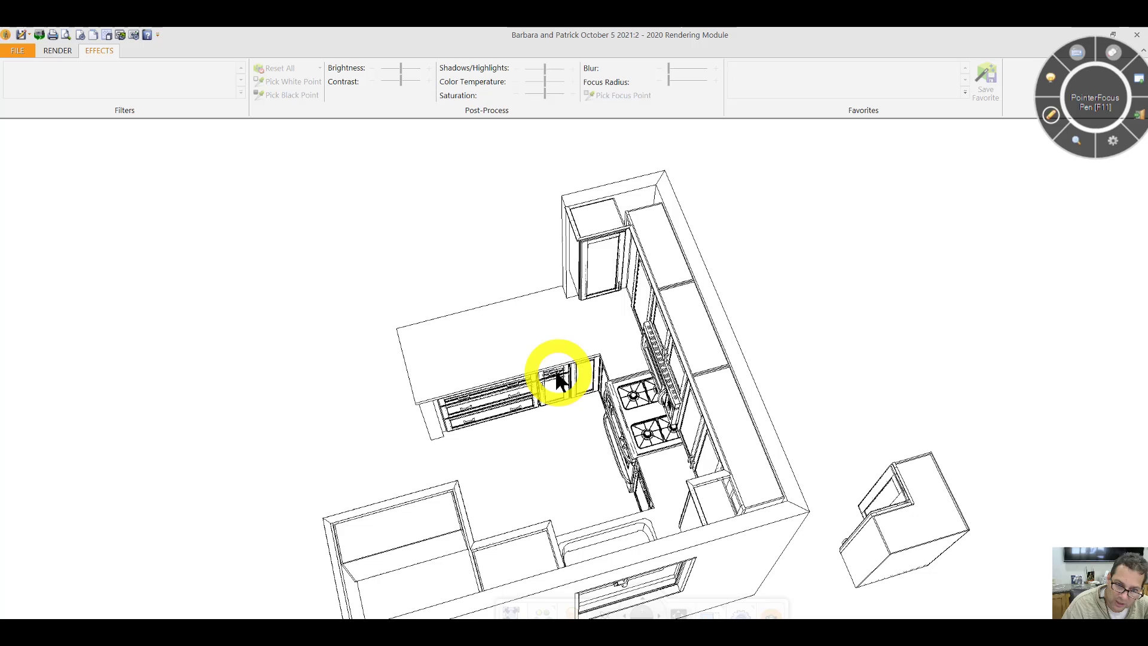
Open the attributes of the corner base cabinet beside the range, inspect it as a rotated wireframe, and close the dialog
scroll(562, 430, up, 5)
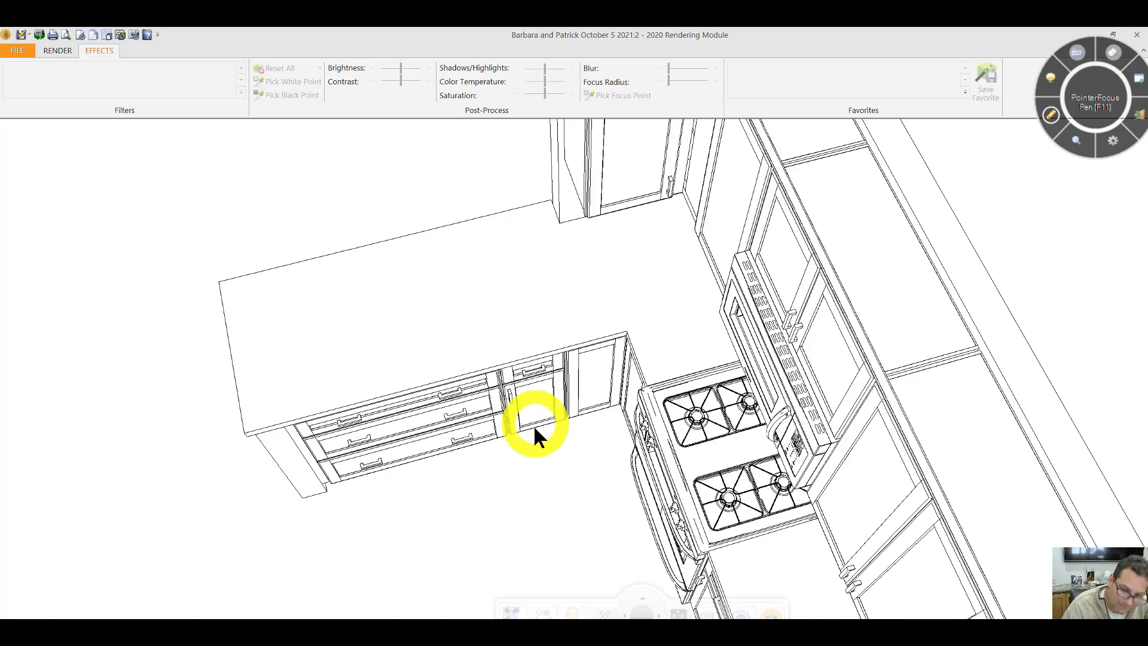
middle_drag(534, 425, 598, 423)
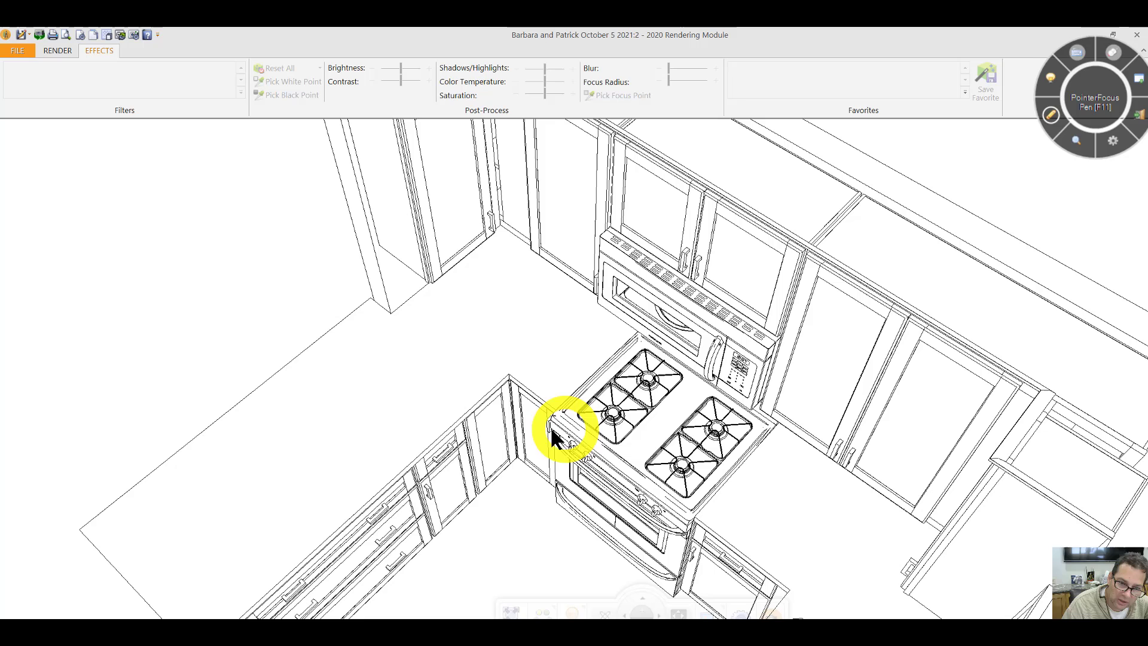
right_click(536, 426)
click(578, 513)
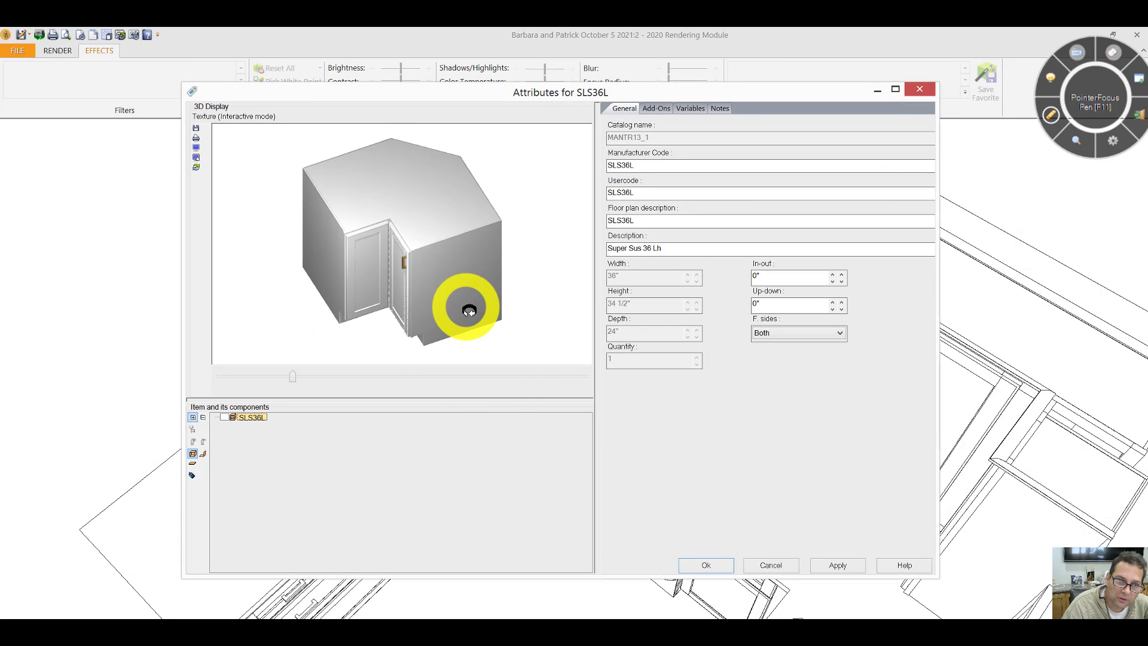
click(464, 302)
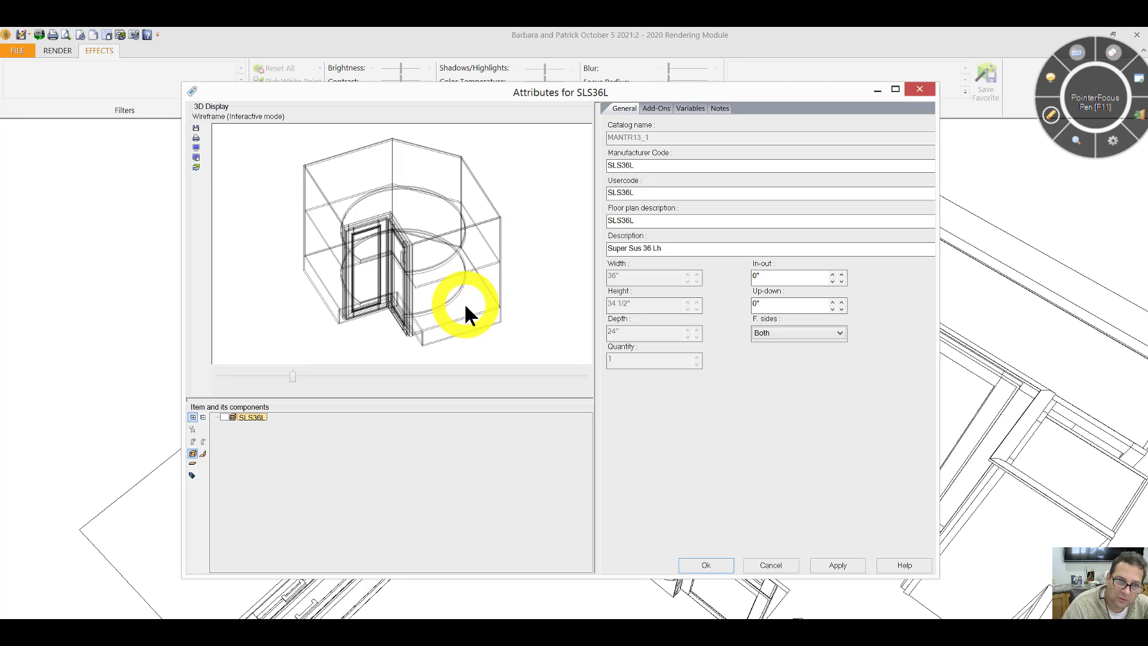
drag(464, 302, 420, 335)
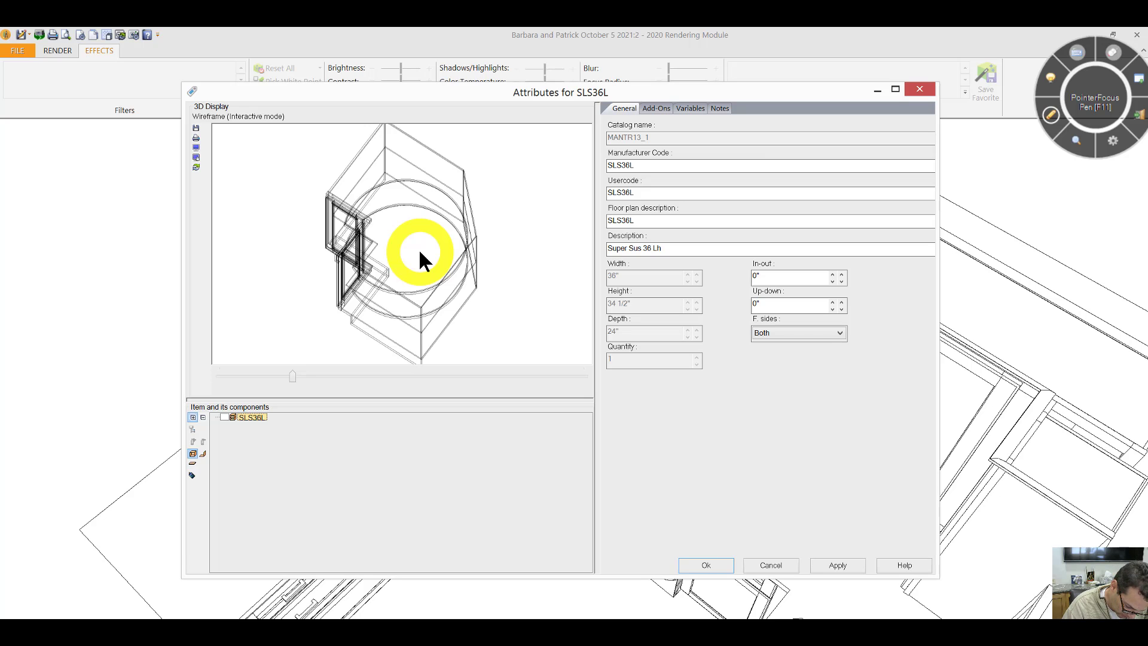
drag(416, 257, 455, 290)
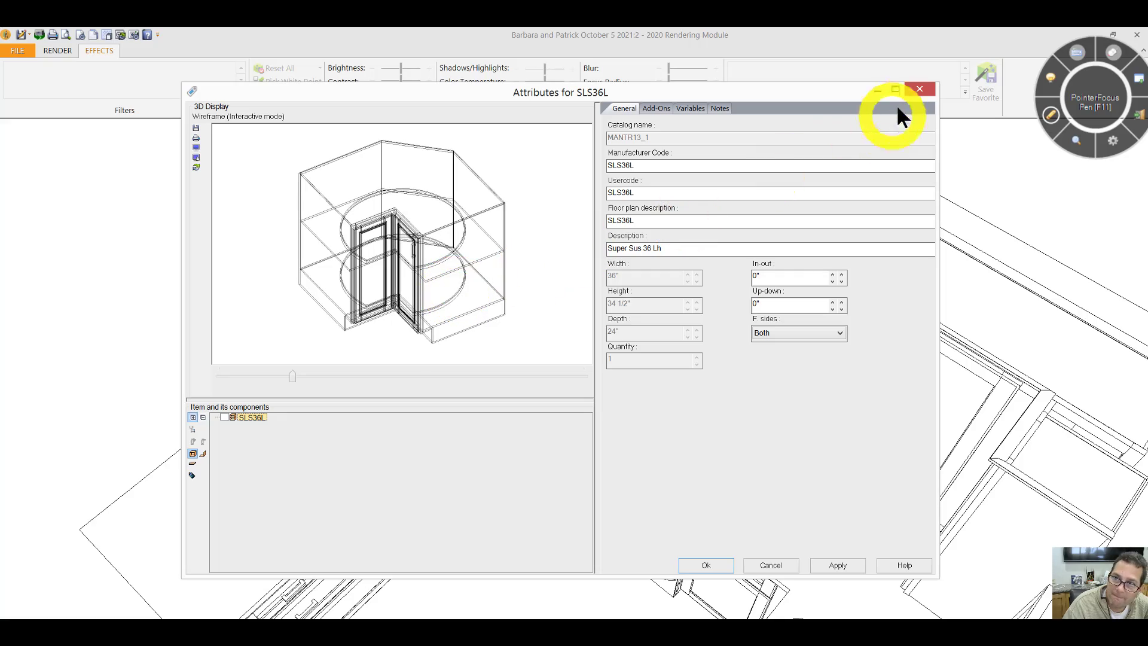
click(918, 91)
Mark the two wall cabinets meeting in the corner above the peninsula with the pen, and clear the annotations
drag(594, 353, 569, 294)
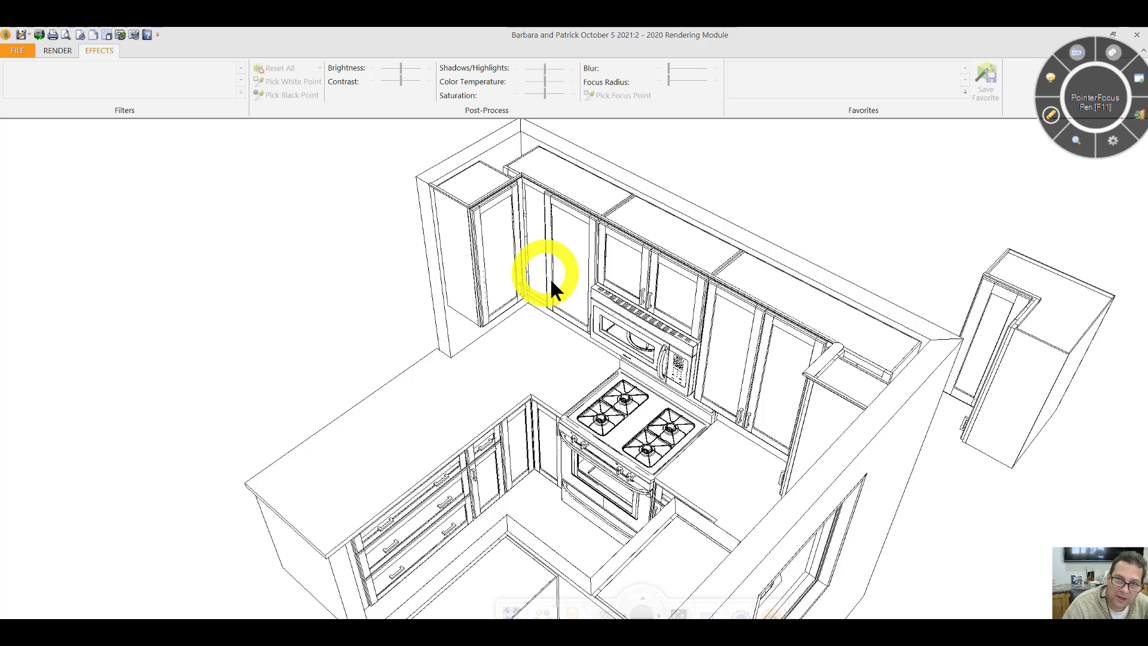
drag(553, 290, 556, 282)
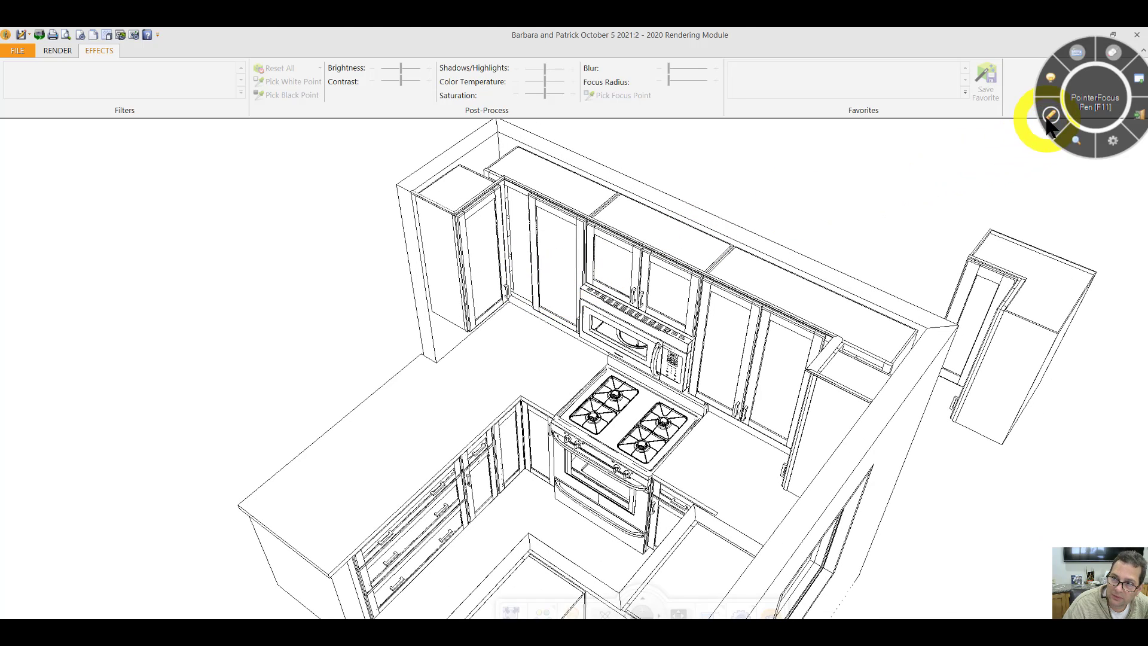
click(1050, 117)
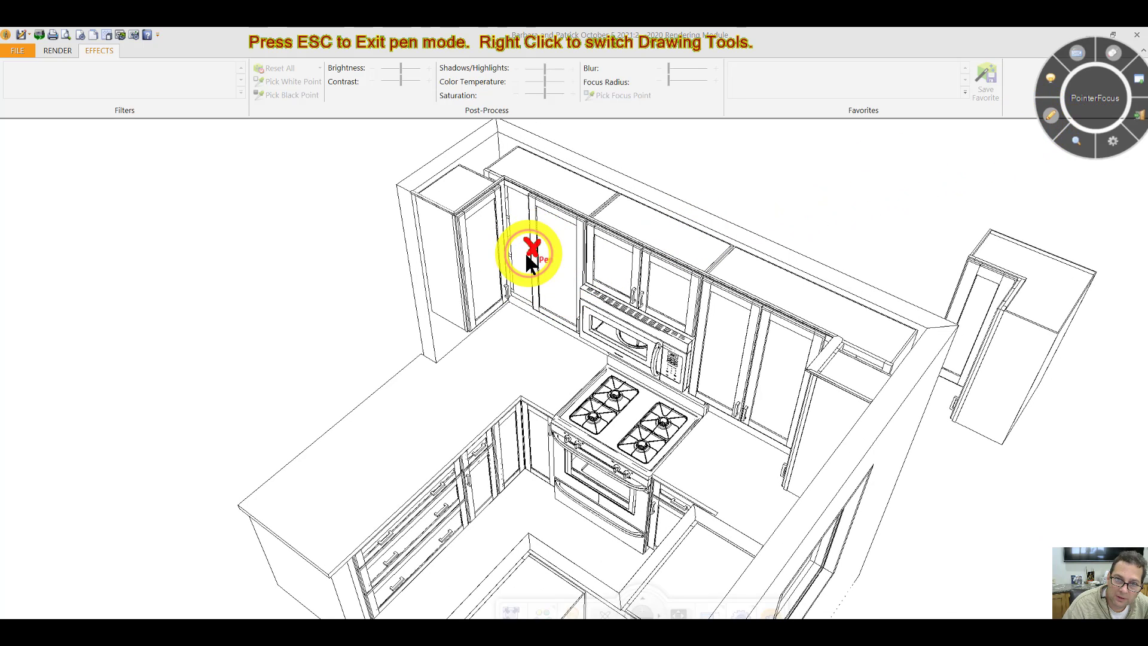
drag(468, 267, 487, 256)
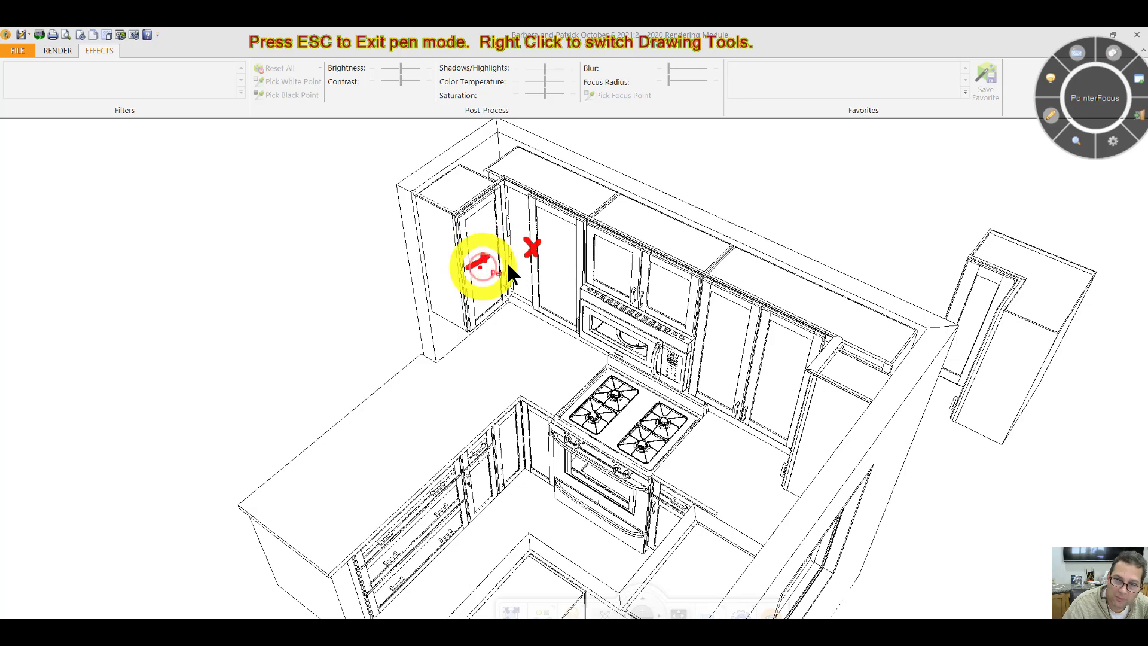
click(1048, 115)
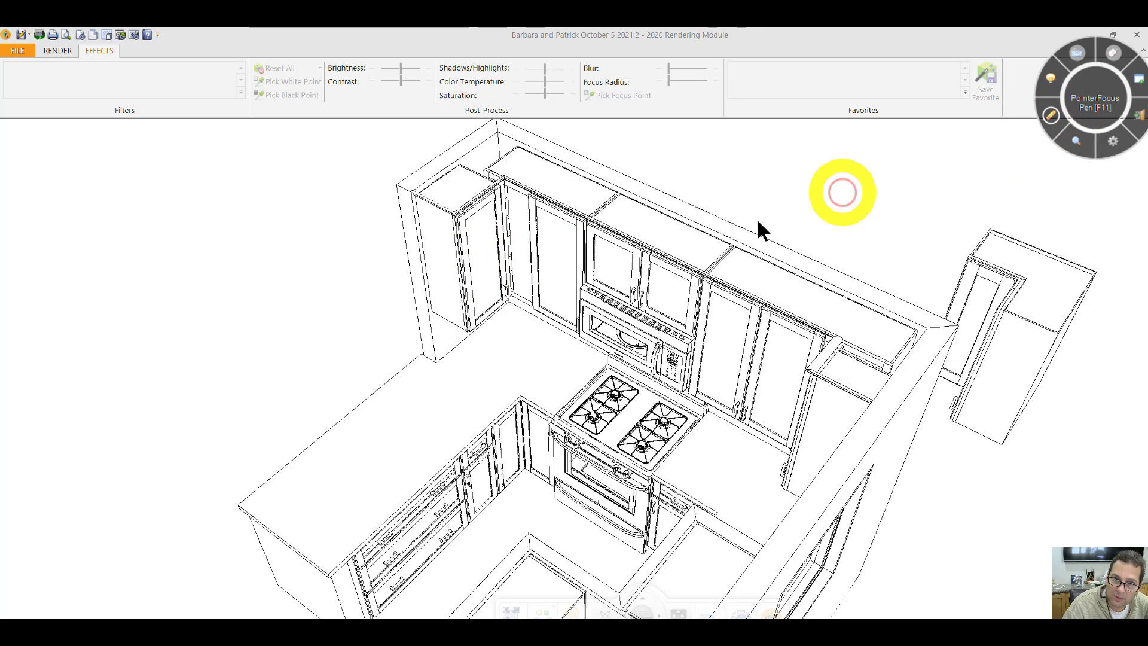
Open the attributes of the blind corner wall cabinet, sketch an arrow across its door, and clear the annotation
right_click(554, 258)
click(597, 357)
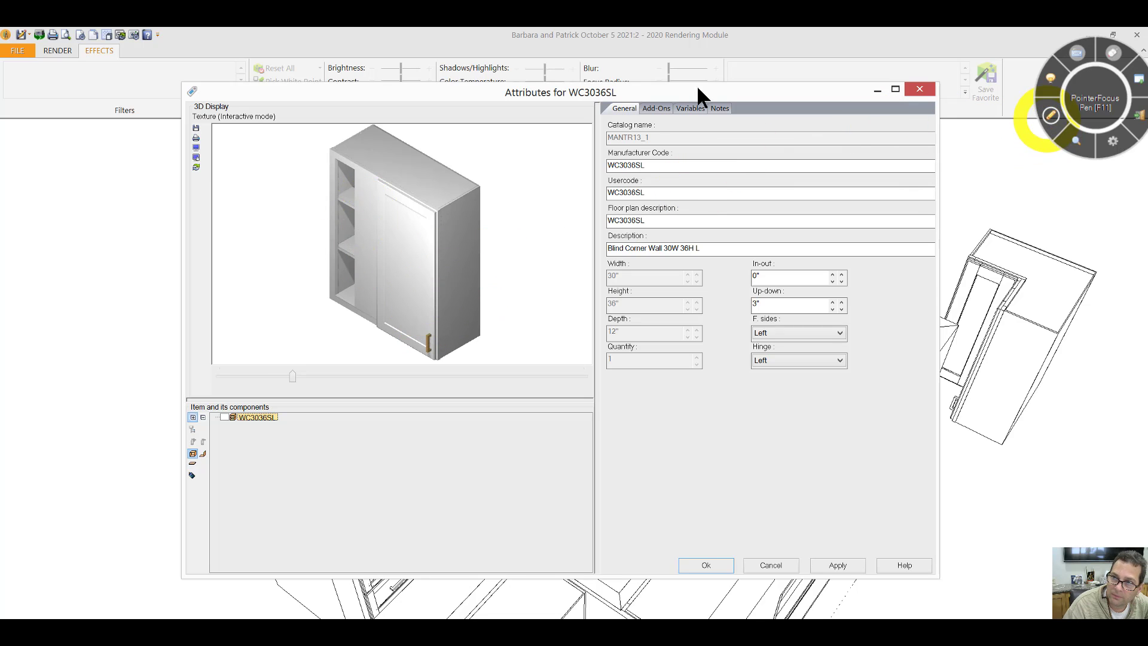
click(1050, 115)
mouse_move(435, 273)
mouse_down()
mouse_move(391, 302)
mouse_move(401, 288)
mouse_up()
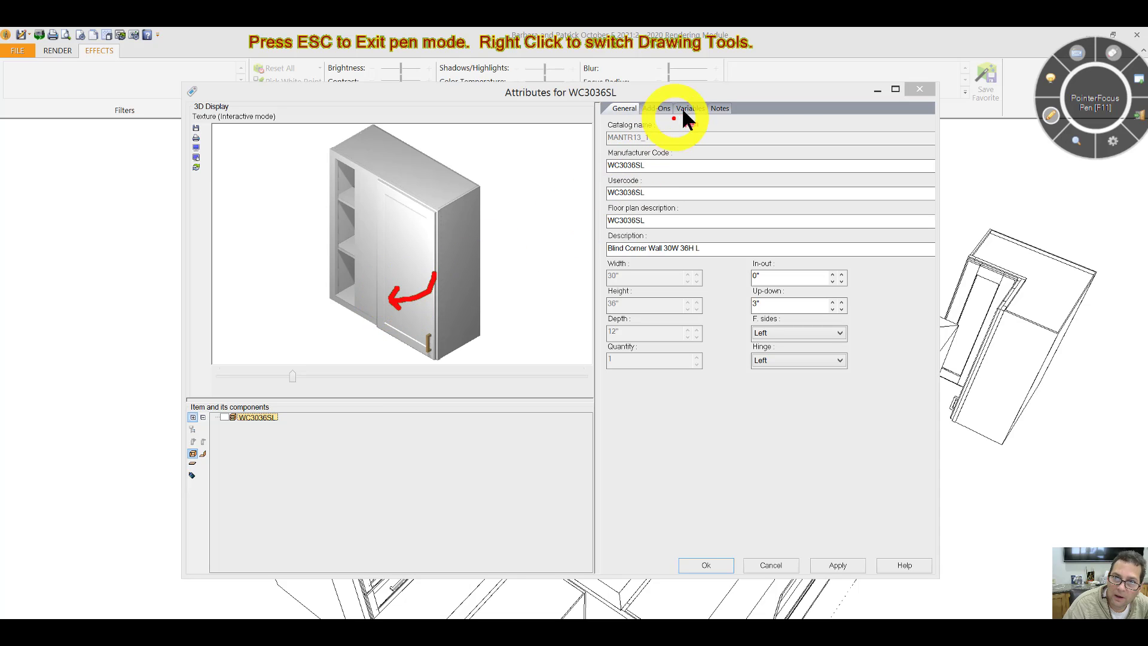
click(1047, 113)
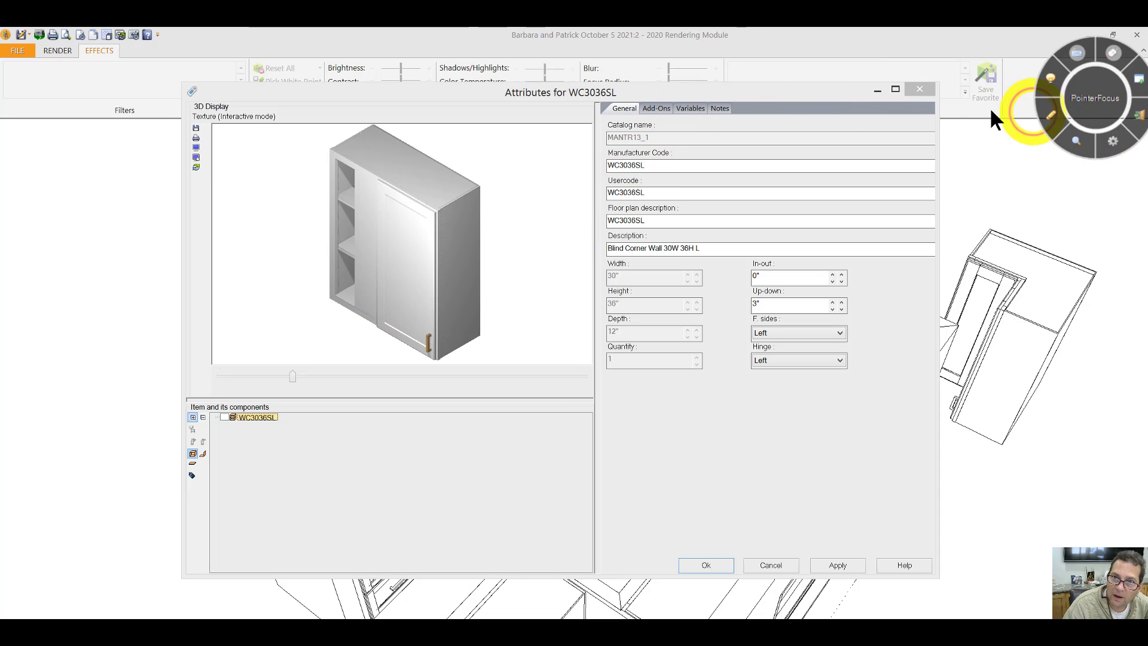
Review the full variable list and the On/Off variables of the blind corner wall cabinet, and close its attributes
click(681, 109)
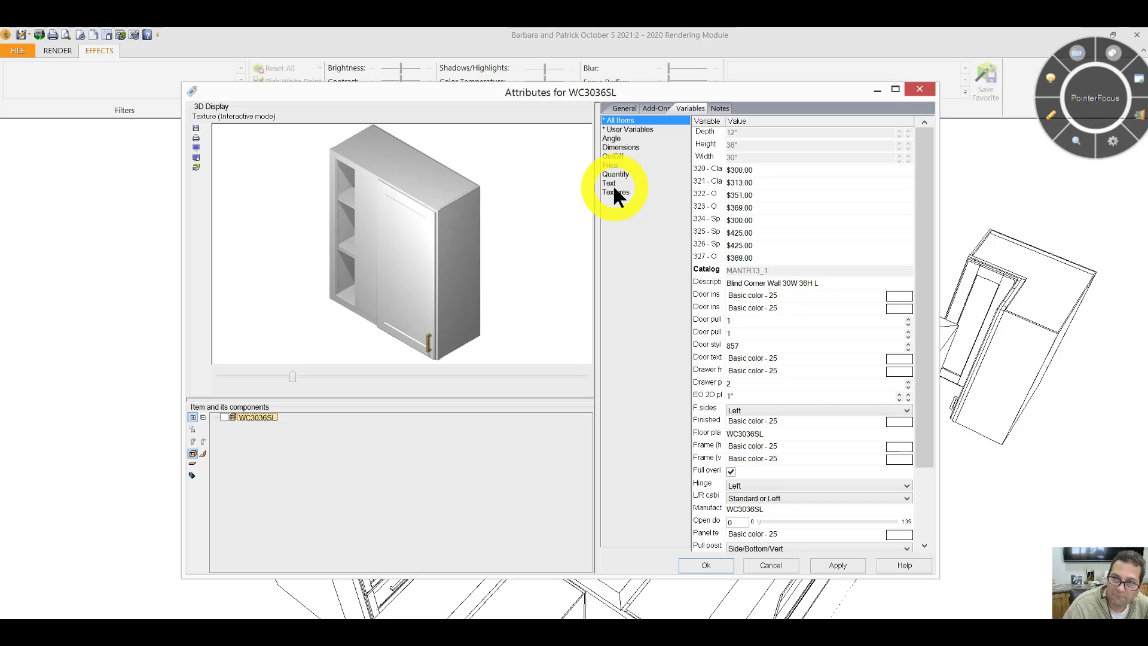
click(615, 158)
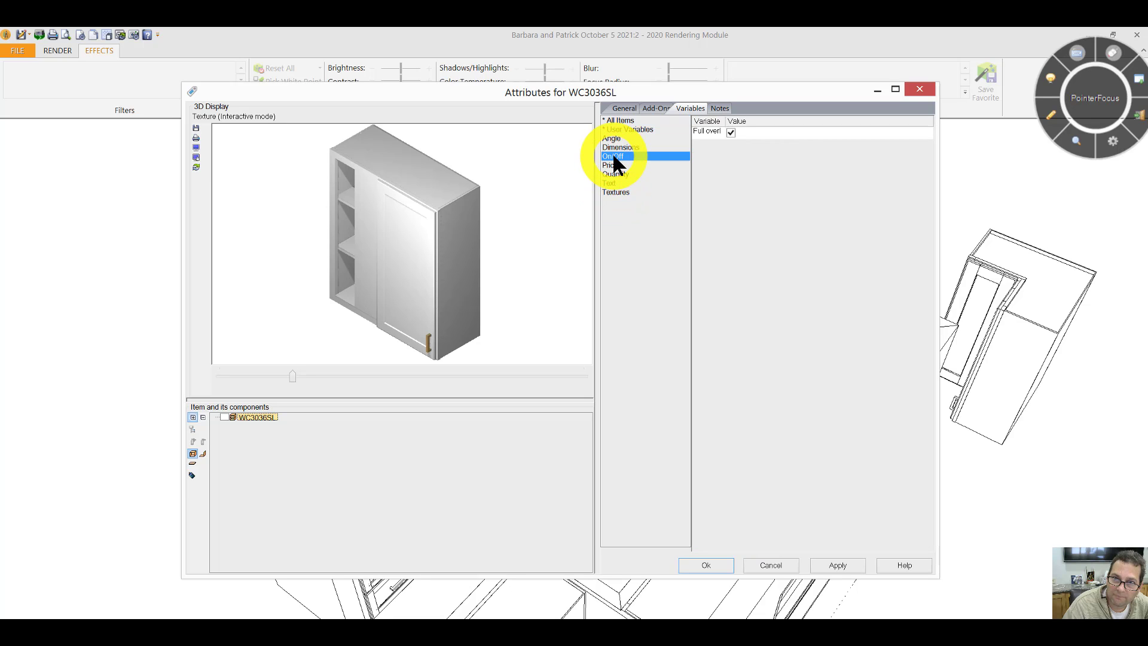
click(976, 622)
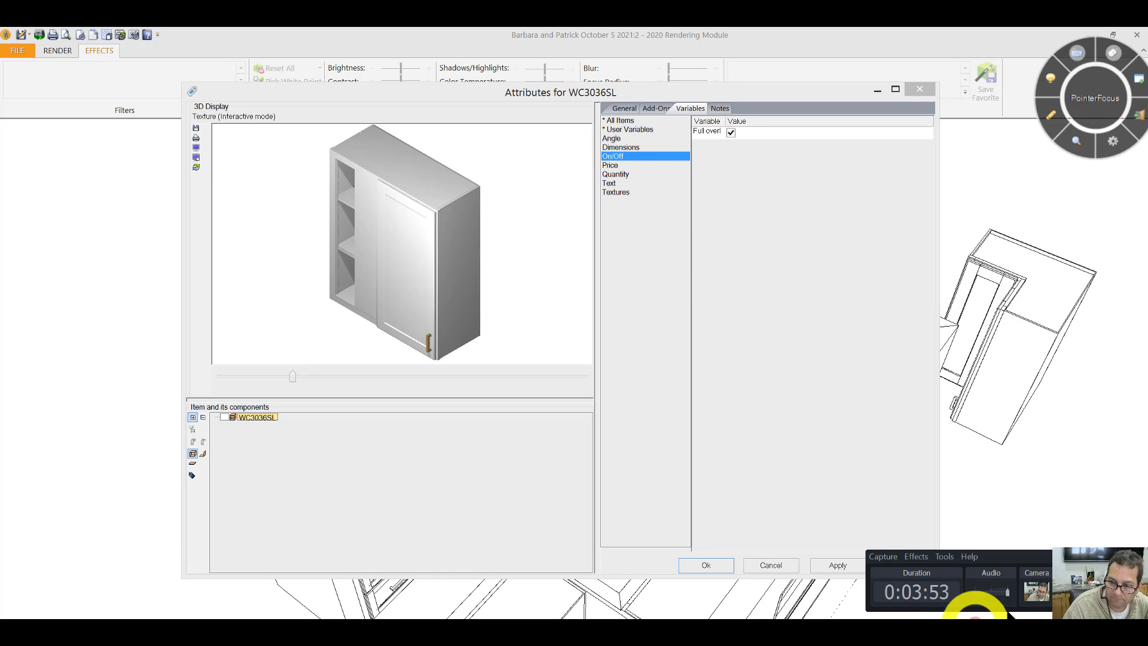
click(976, 622)
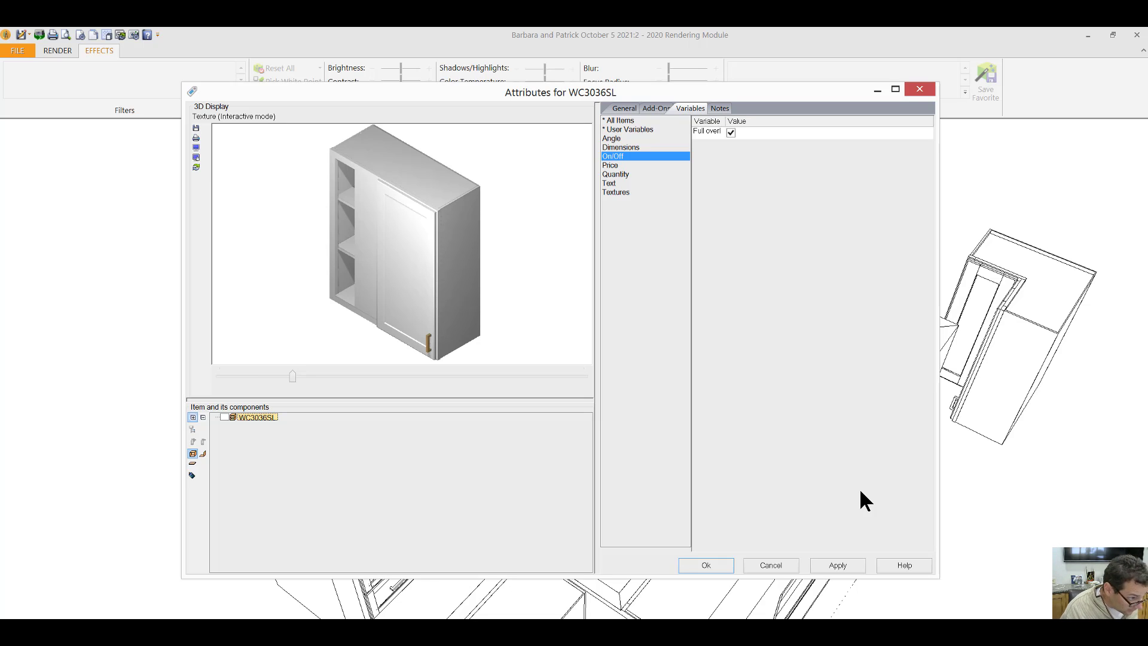
click(929, 91)
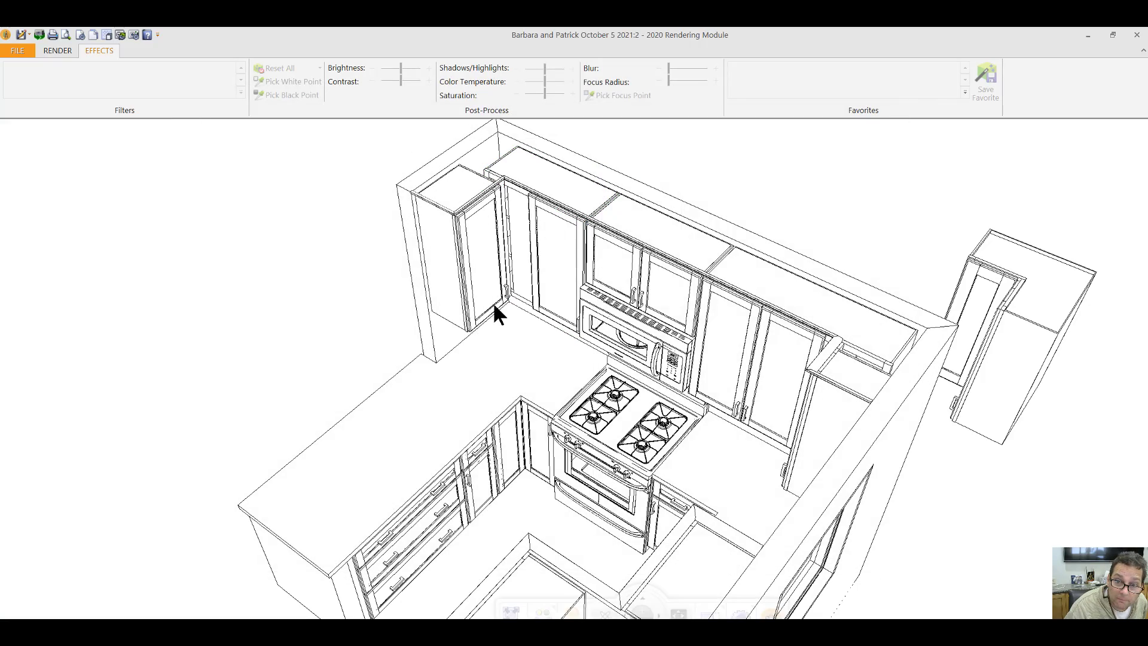
Open the attributes of the base cabinet between the range and the sink corner, and rotate its preview to face the front
drag(583, 395, 736, 324)
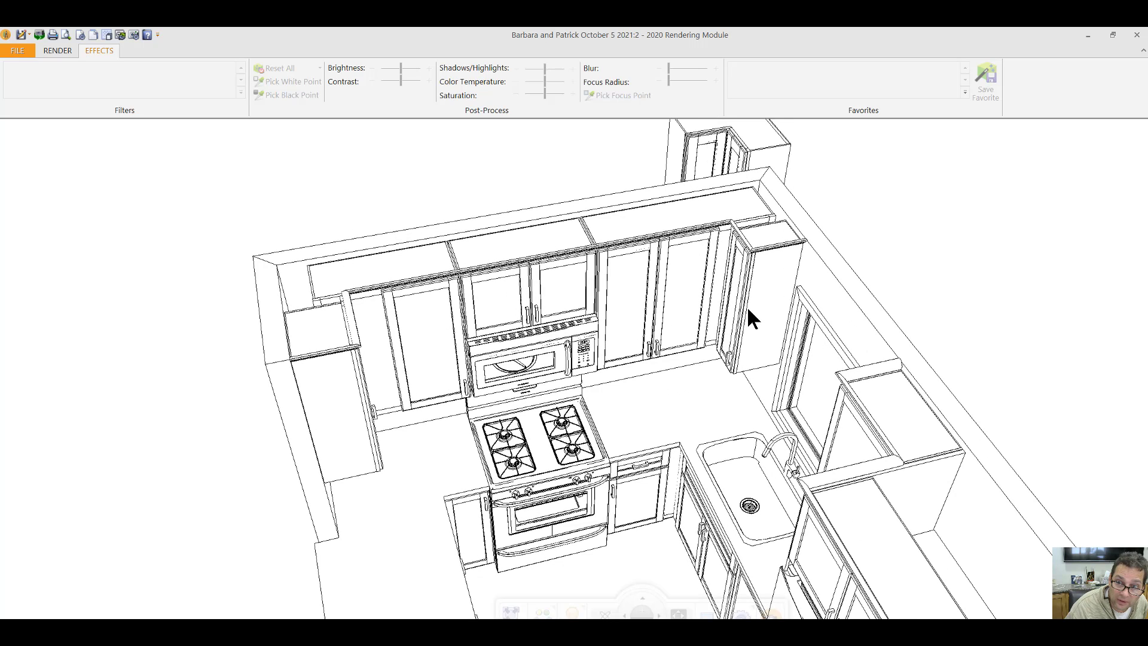
drag(769, 366, 628, 362)
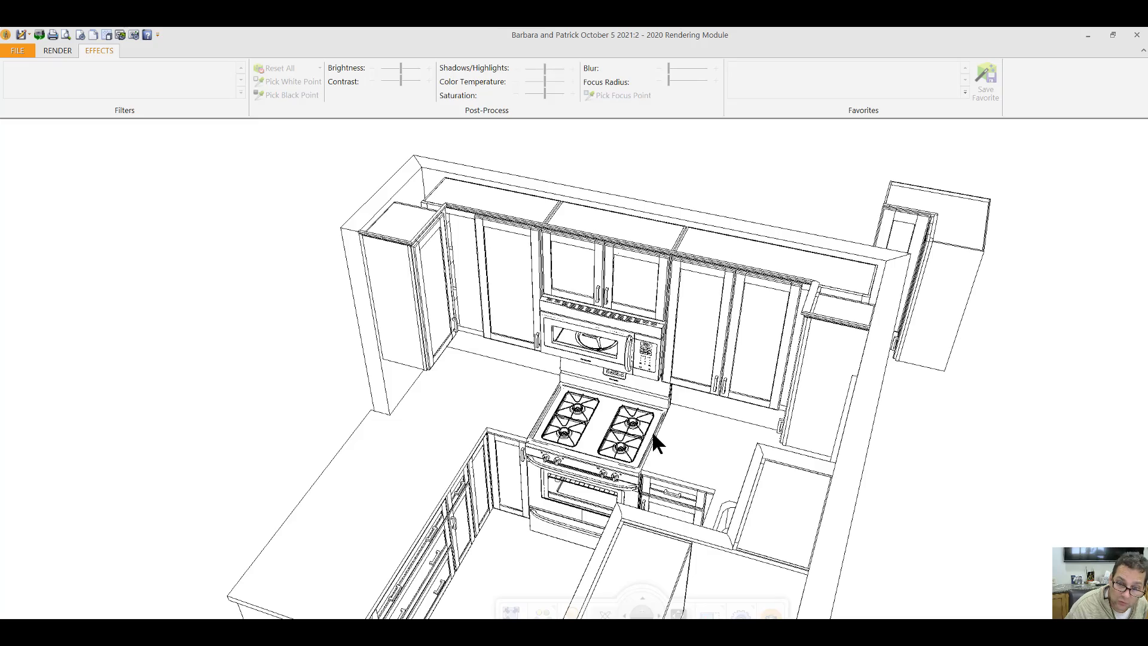
drag(654, 443, 628, 489)
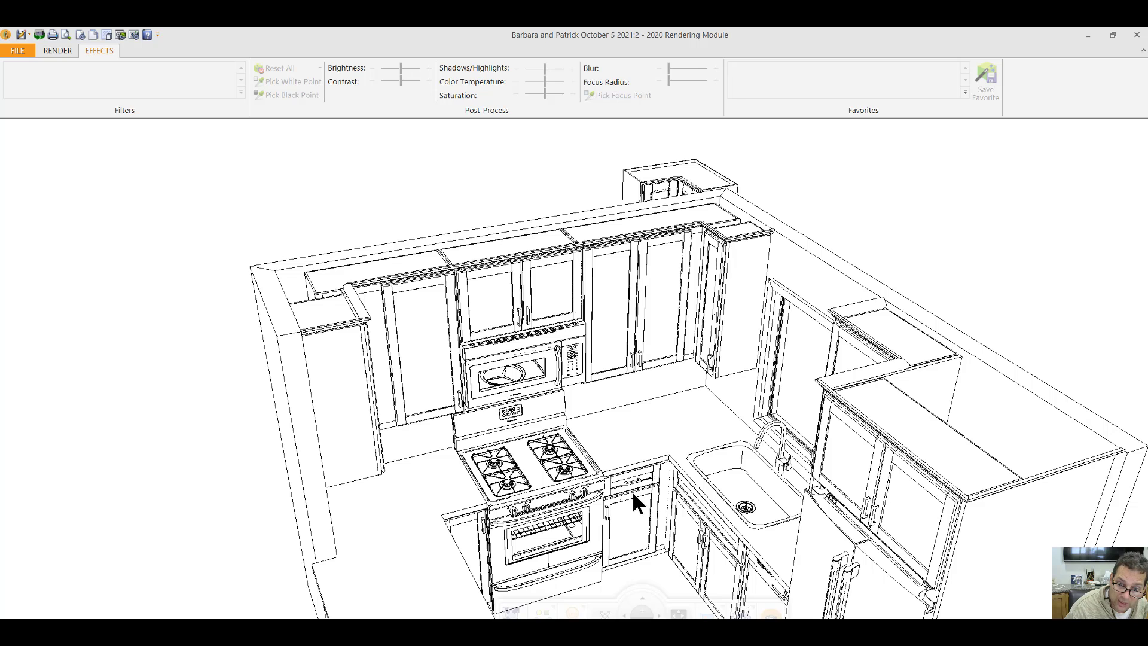
right_click(640, 497)
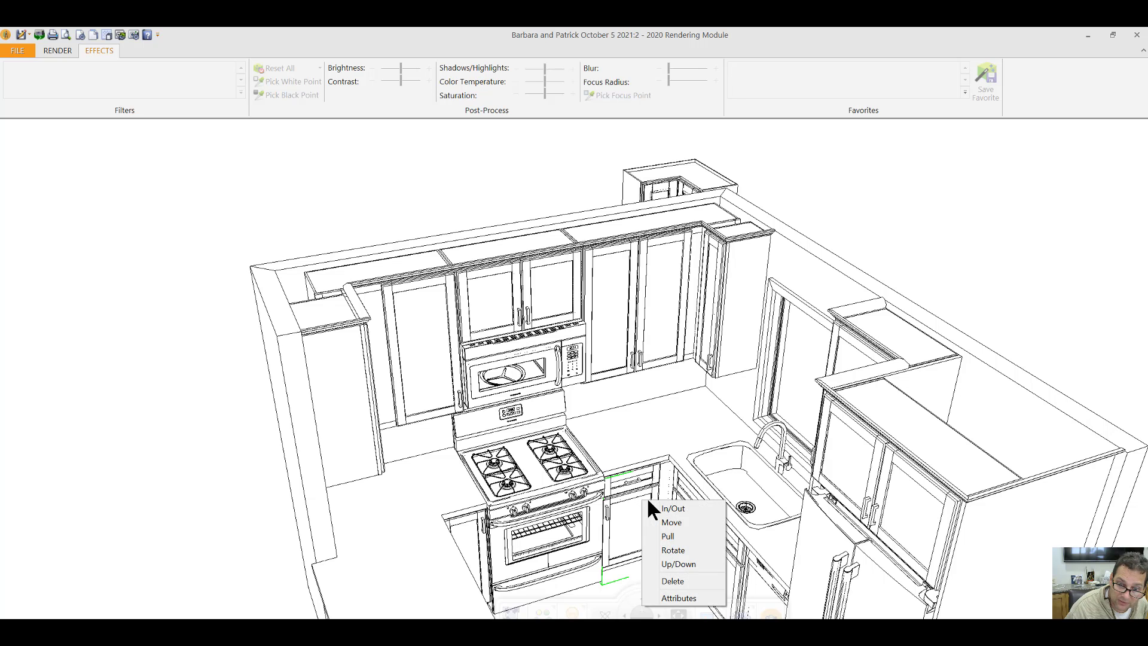
click(687, 596)
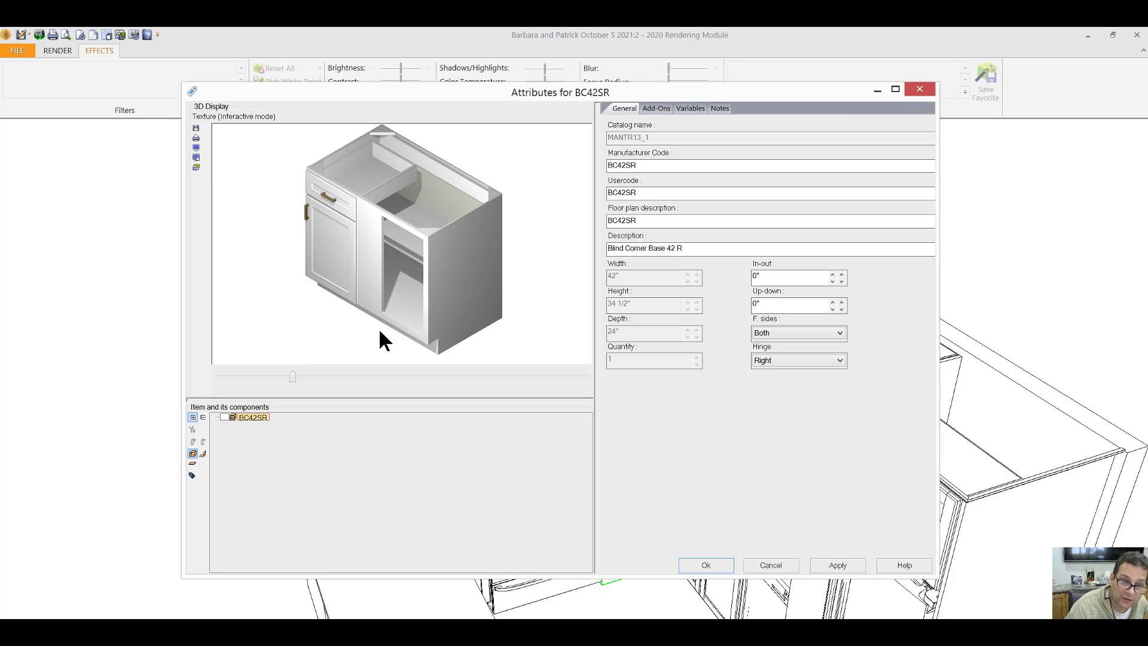
drag(380, 333, 477, 327)
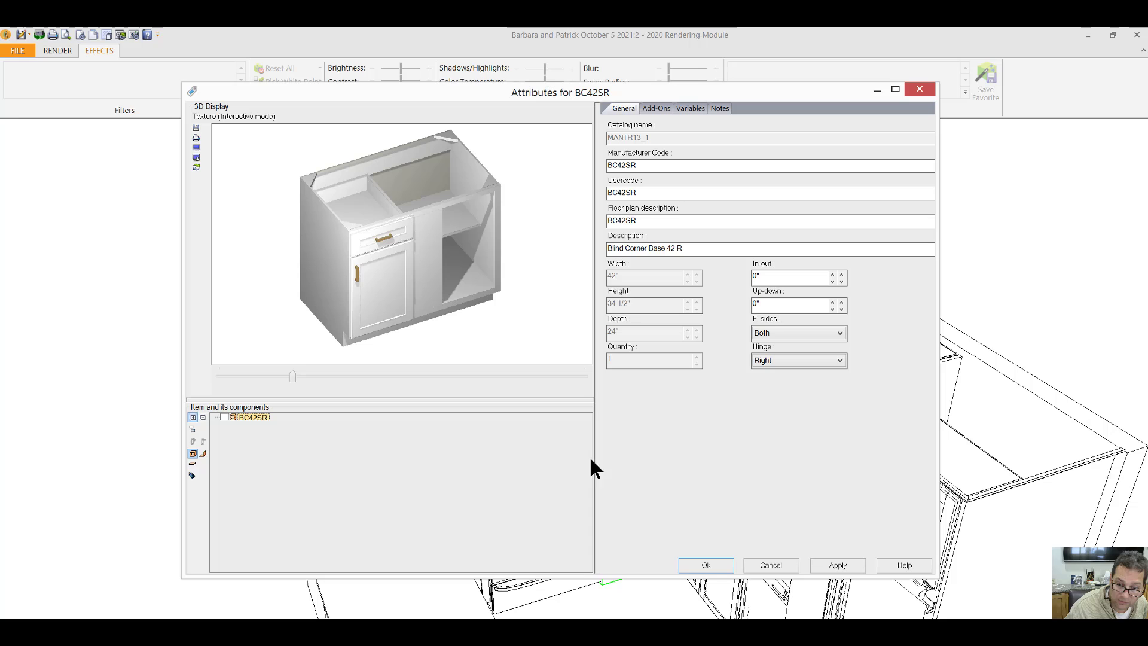
Switch to the browser and examine the Rev-A-Shelf page for Wood Classic Lazy Susans in blind corner cabinets
key(alt+Tab)
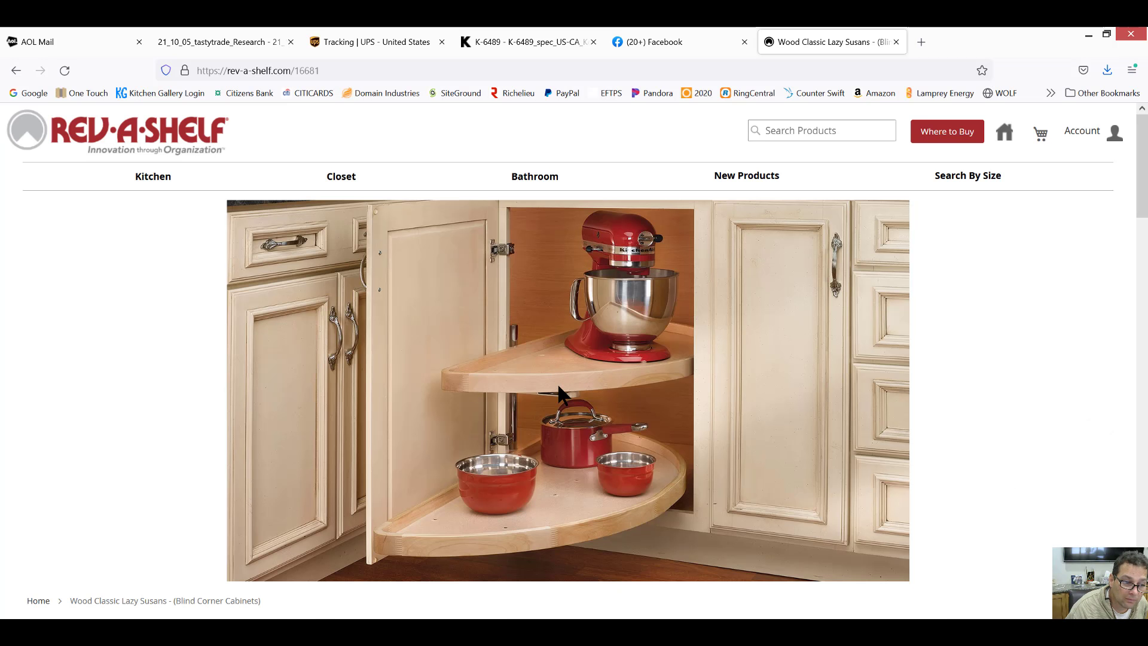
scroll(558, 383, down, 2)
scroll(557, 386, up, 1)
scroll(558, 383, up, 1)
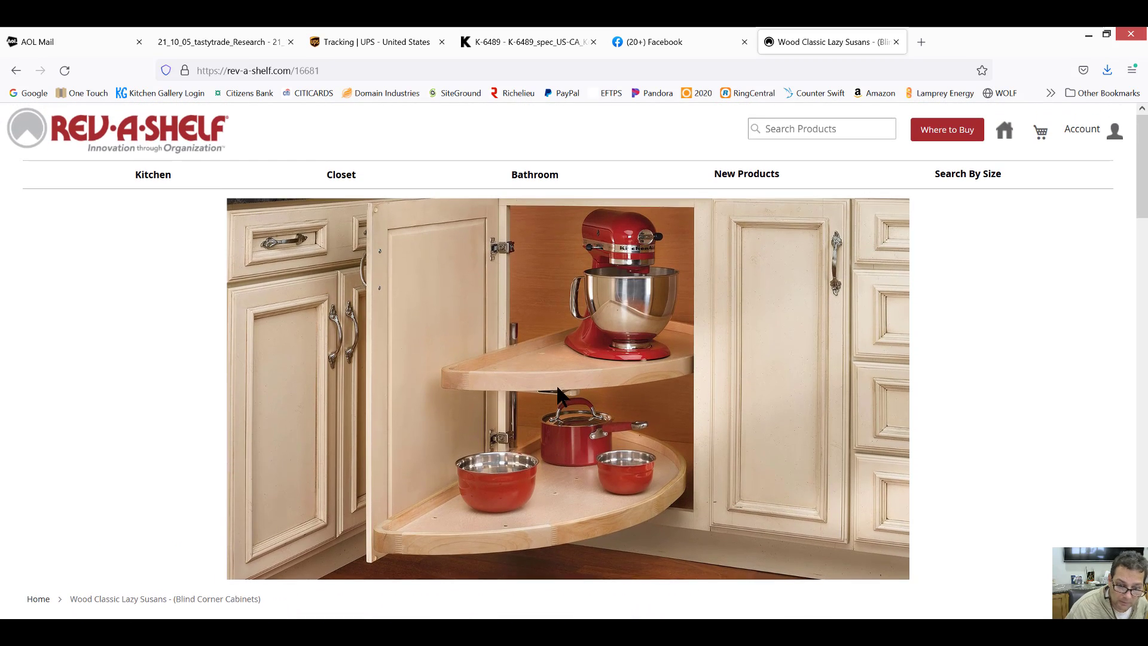
key(F9)
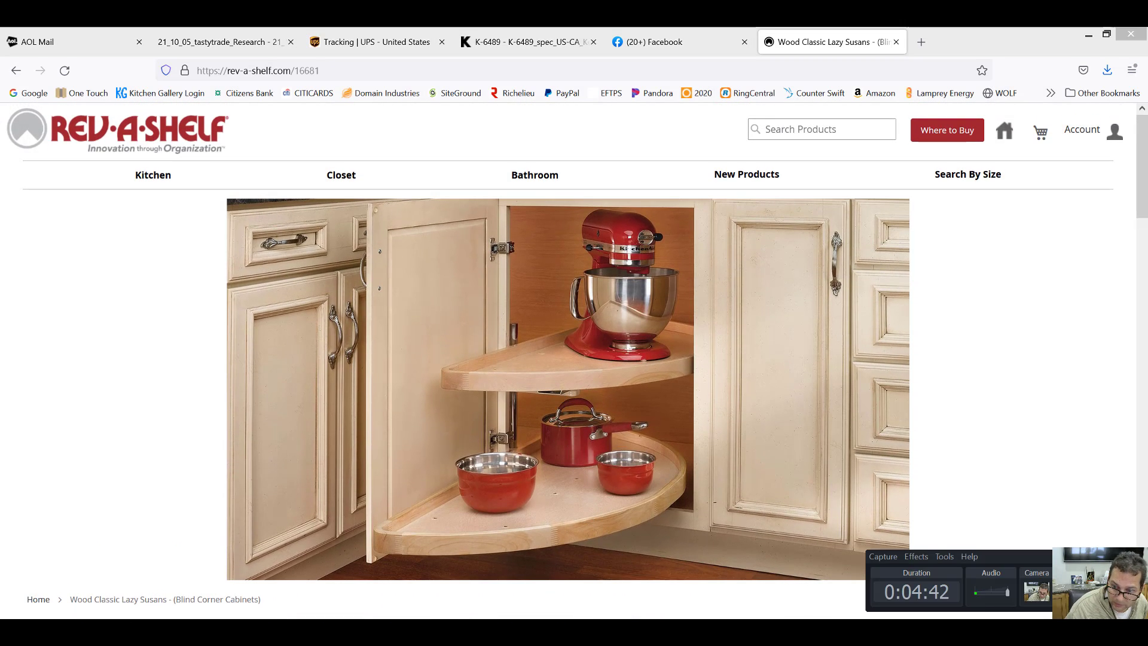
key(F9)
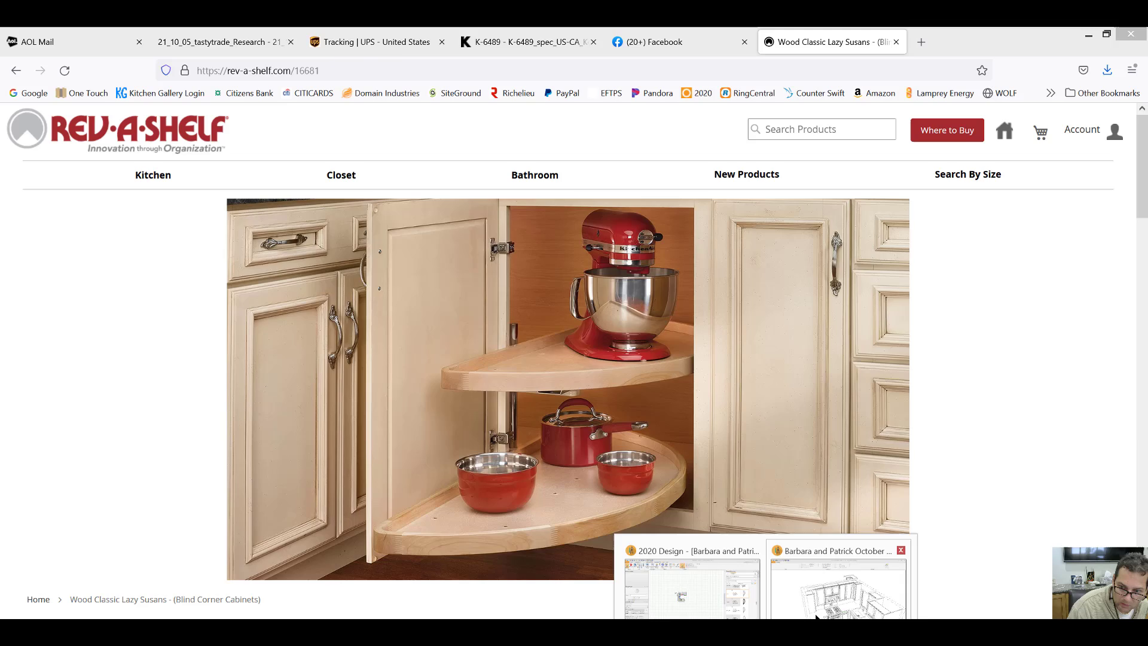
Switch back to the 2020 Rendering Module, inspect the blind corner base cabinet's open side in the preview, and close its attributes
click(777, 556)
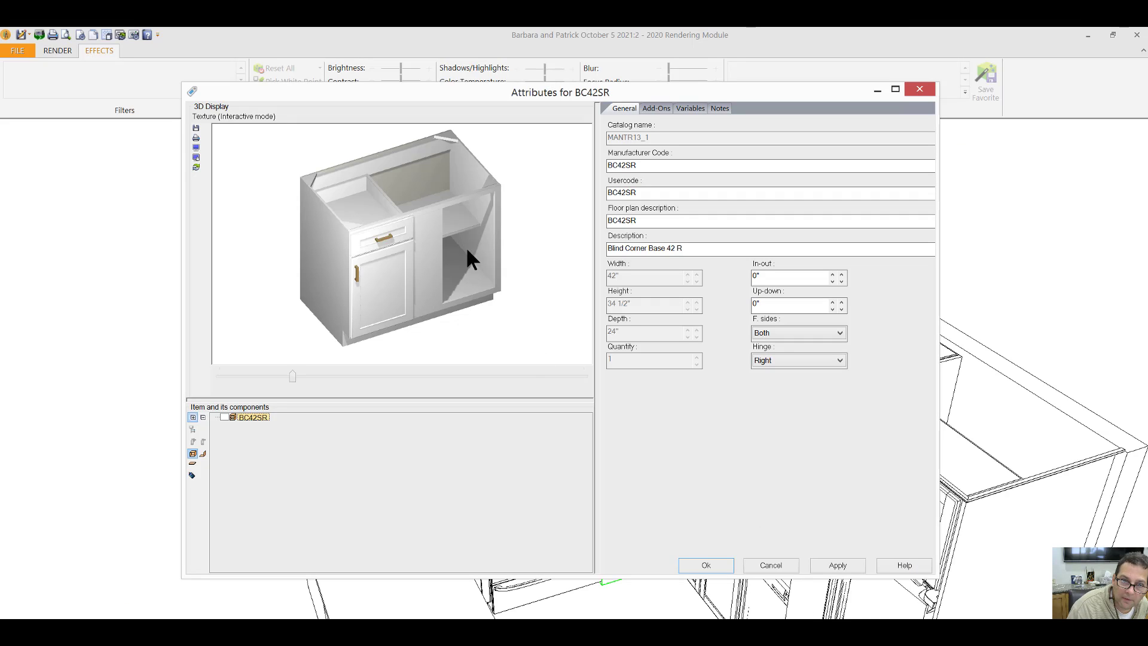
mouse_move(399, 263)
mouse_down()
mouse_move(431, 272)
mouse_move(411, 282)
mouse_up()
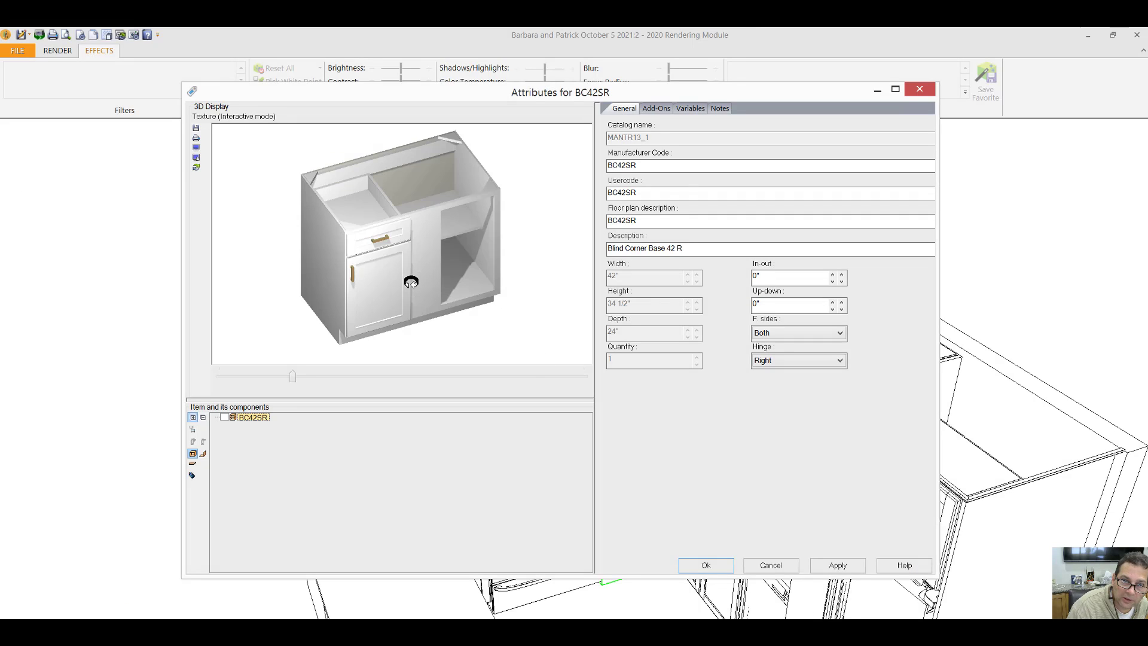
click(922, 90)
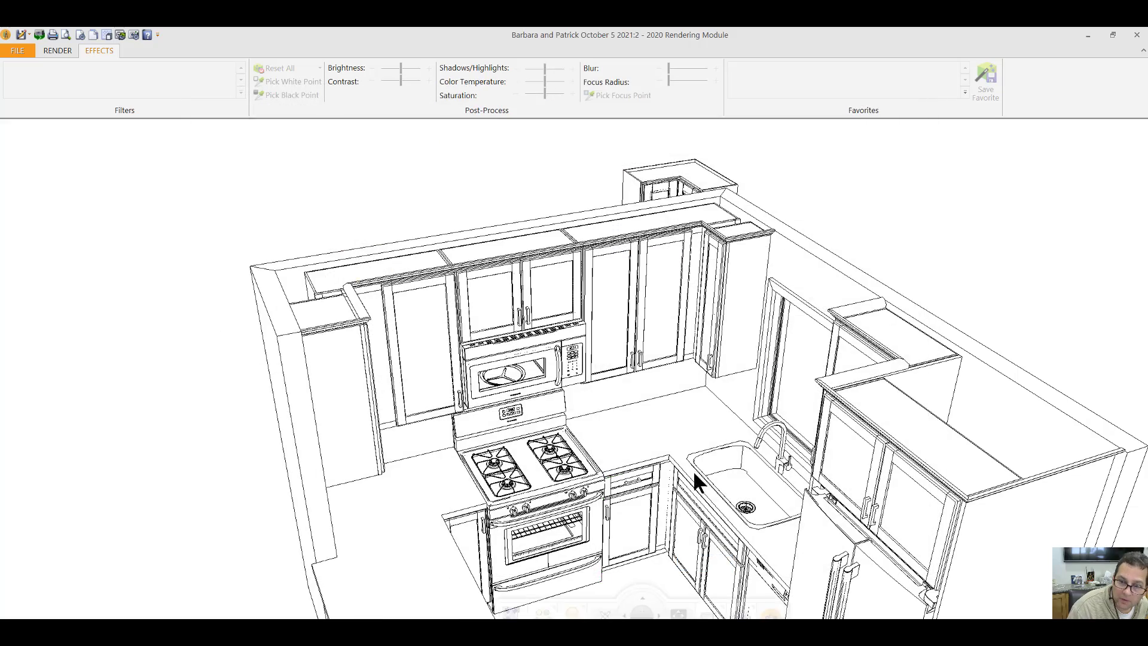
Examine the range wall, sink wall and refrigerator side of the kitchen from several angles and from above
drag(702, 493, 715, 508)
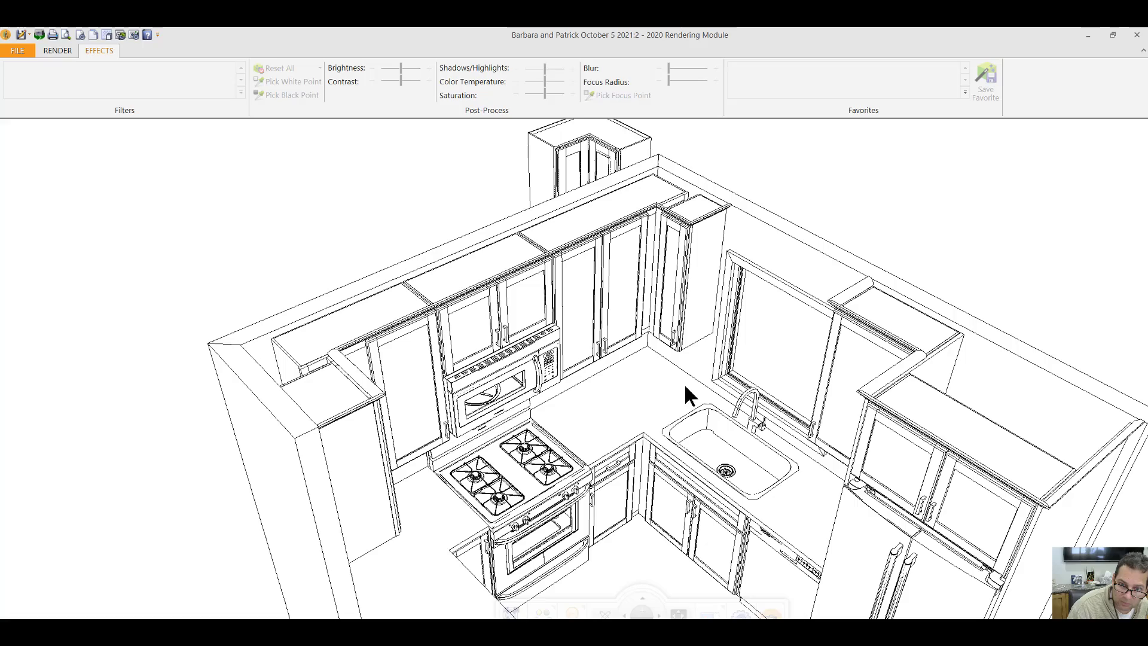
drag(666, 531, 651, 525)
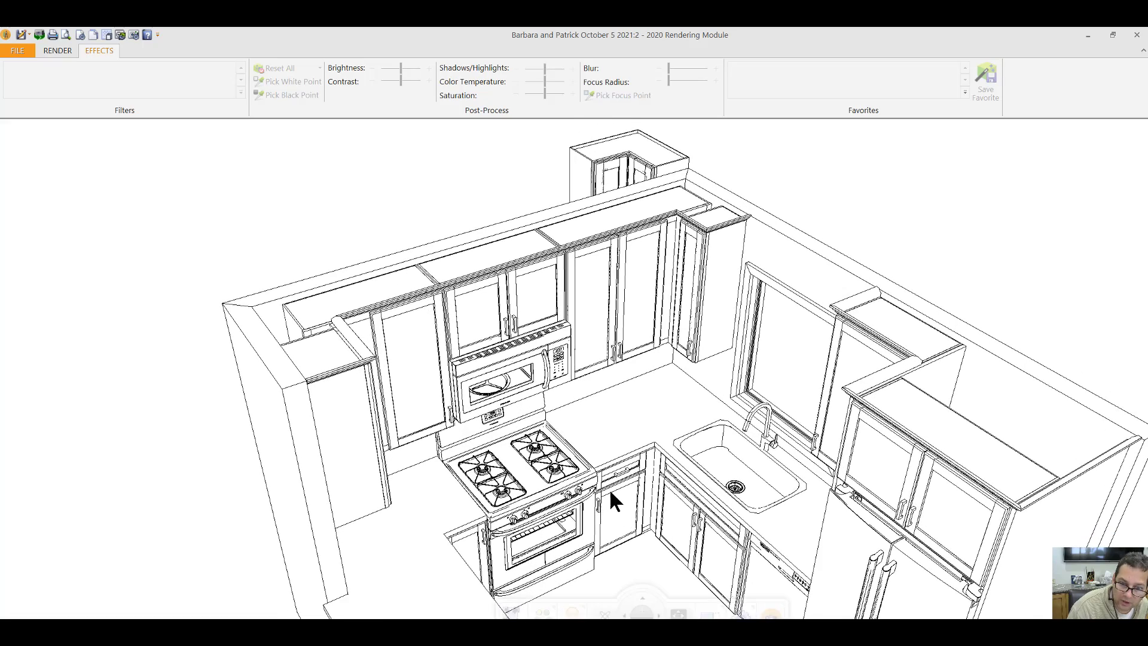
drag(609, 489, 769, 381)
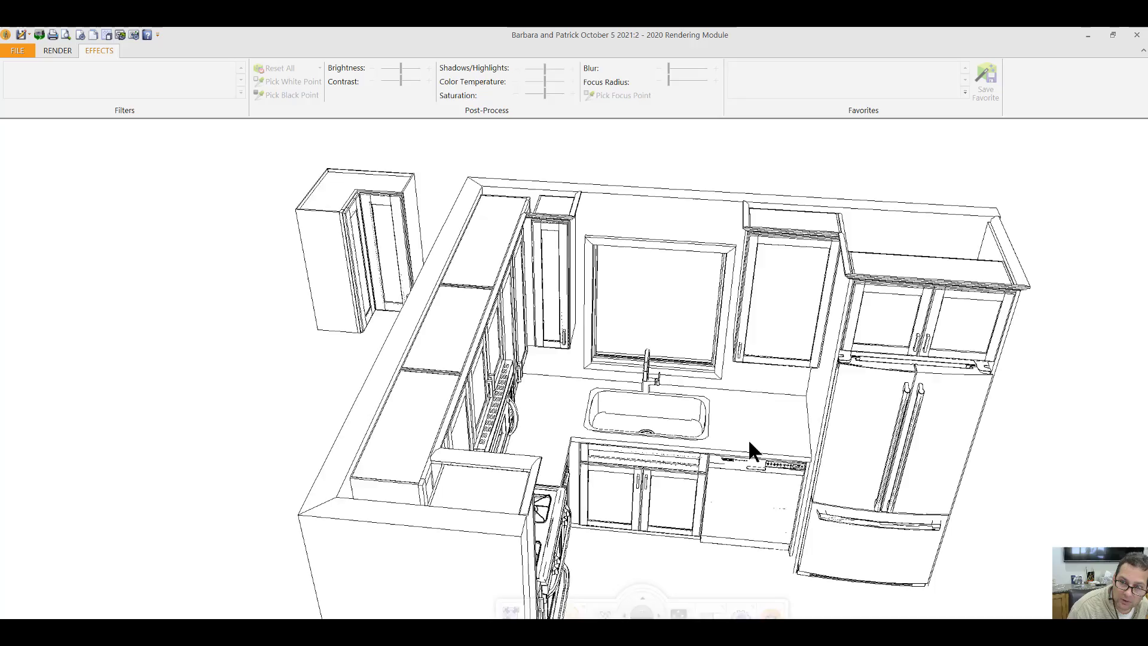
drag(751, 451, 788, 401)
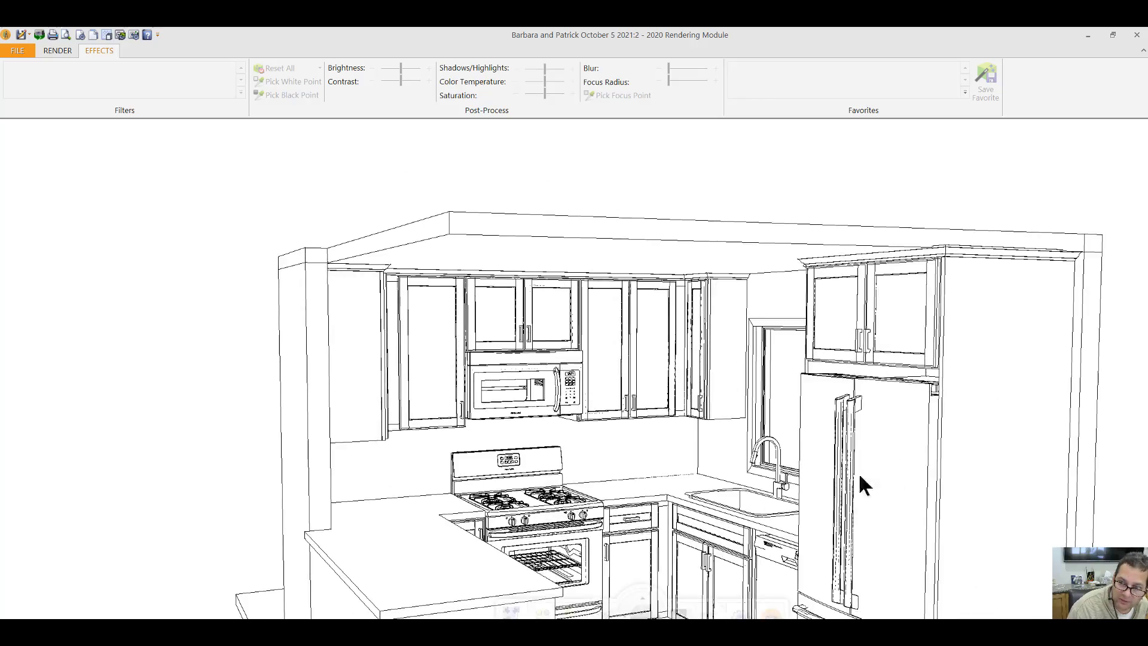
drag(860, 476, 933, 490)
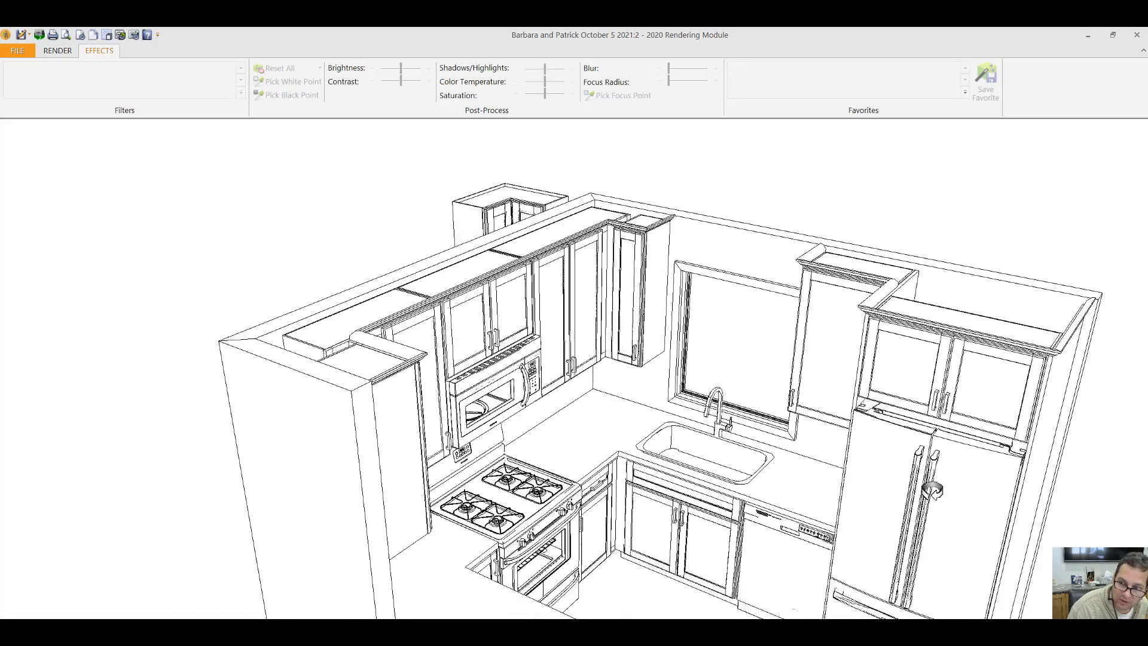
scroll(933, 489, down, 5)
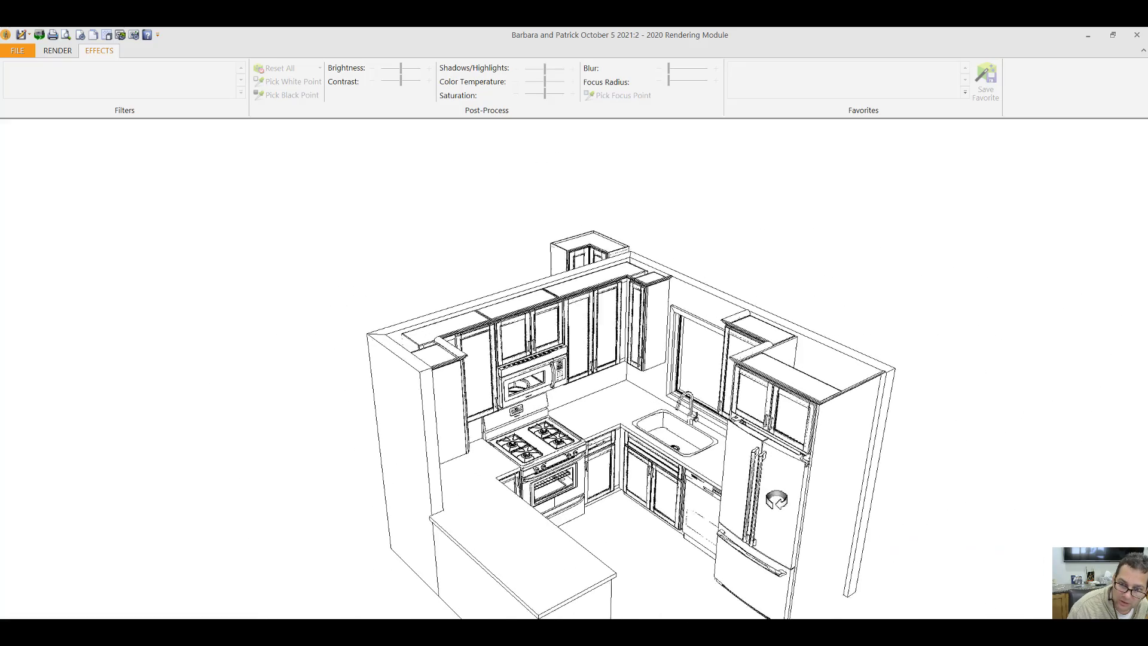
drag(759, 503, 631, 452)
scroll(640, 337, up, 5)
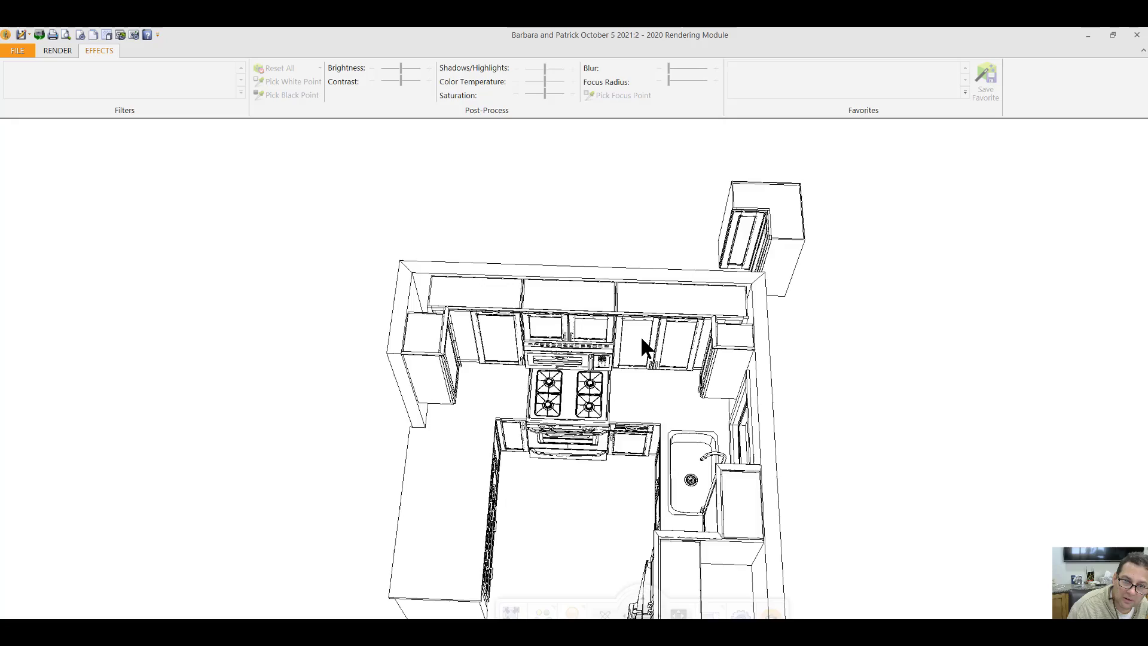
Open the attributes of the corner wall cabinet standing outside the room, inspect it in wireframe and hidden lines, and close the dialog
mouse_move(640, 335)
mouse_down()
mouse_move(653, 362)
mouse_move(642, 326)
mouse_up()
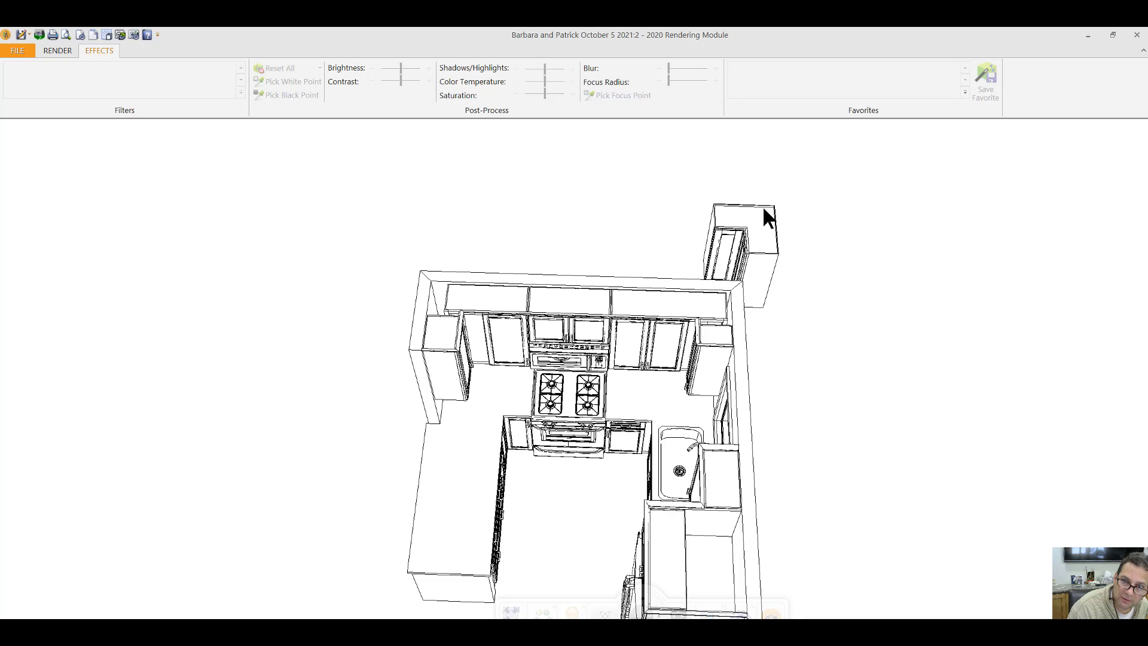
drag(717, 318, 732, 304)
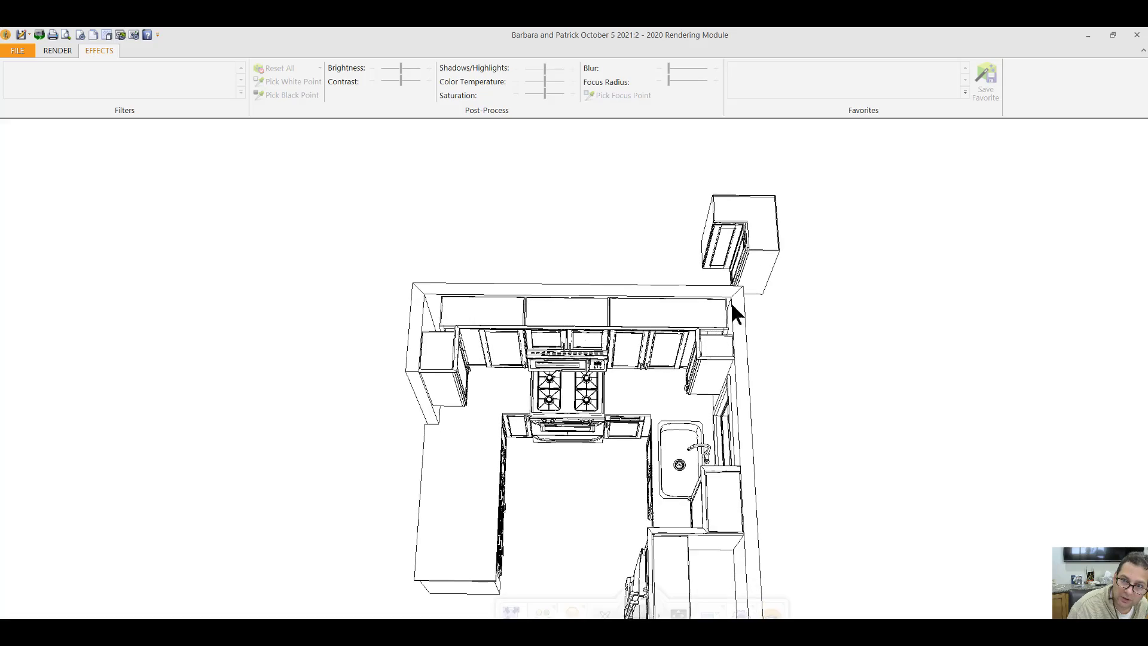
mouse_move(748, 242)
mouse_down()
mouse_move(769, 269)
mouse_move(880, 275)
mouse_move(769, 266)
mouse_move(742, 251)
mouse_up()
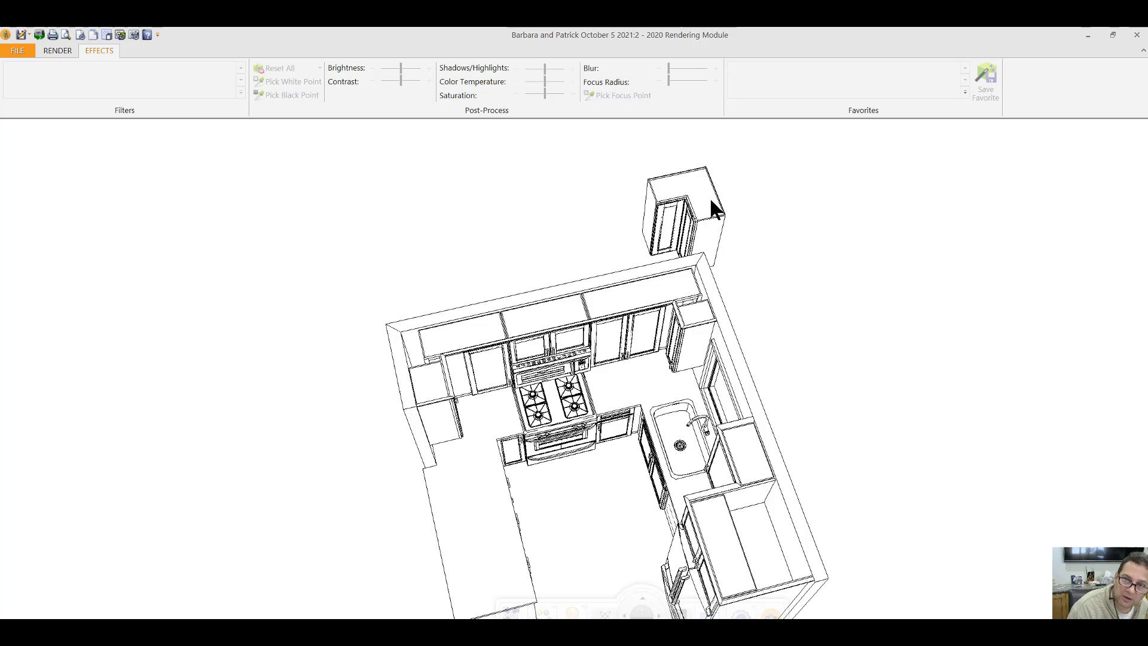
right_click(695, 191)
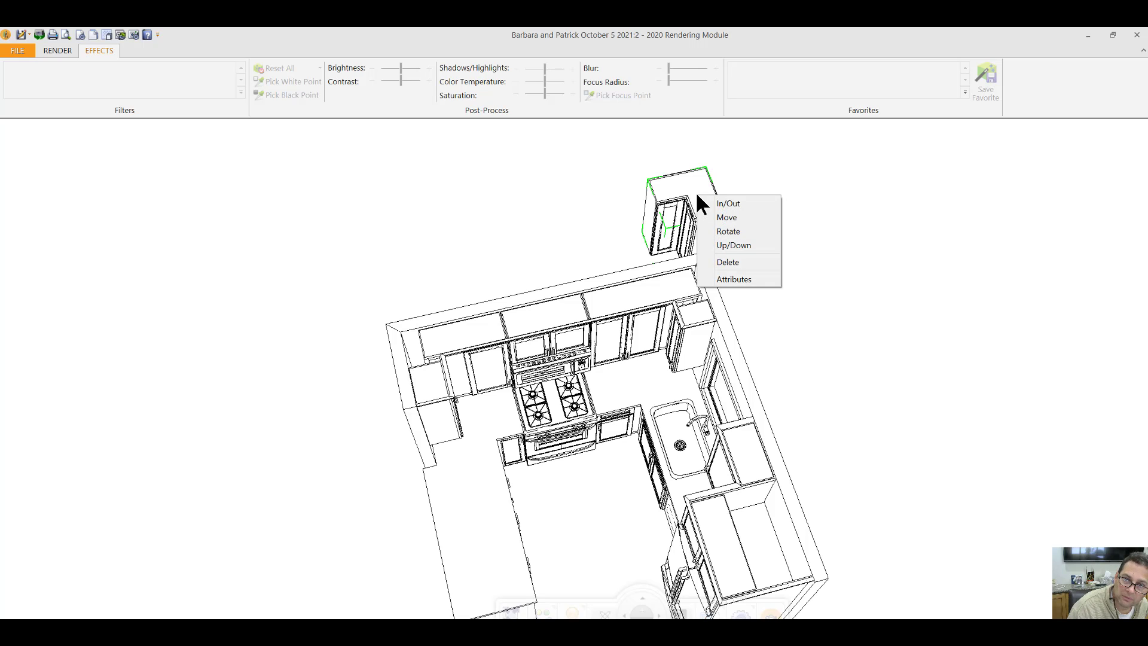
click(749, 277)
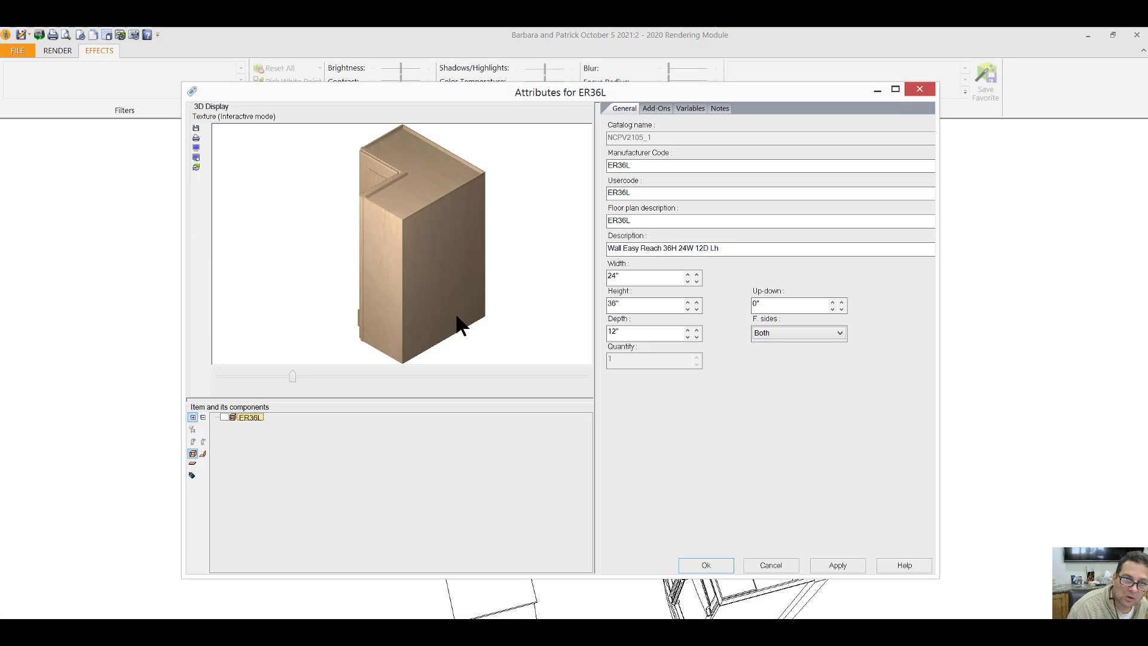
right_click(497, 309)
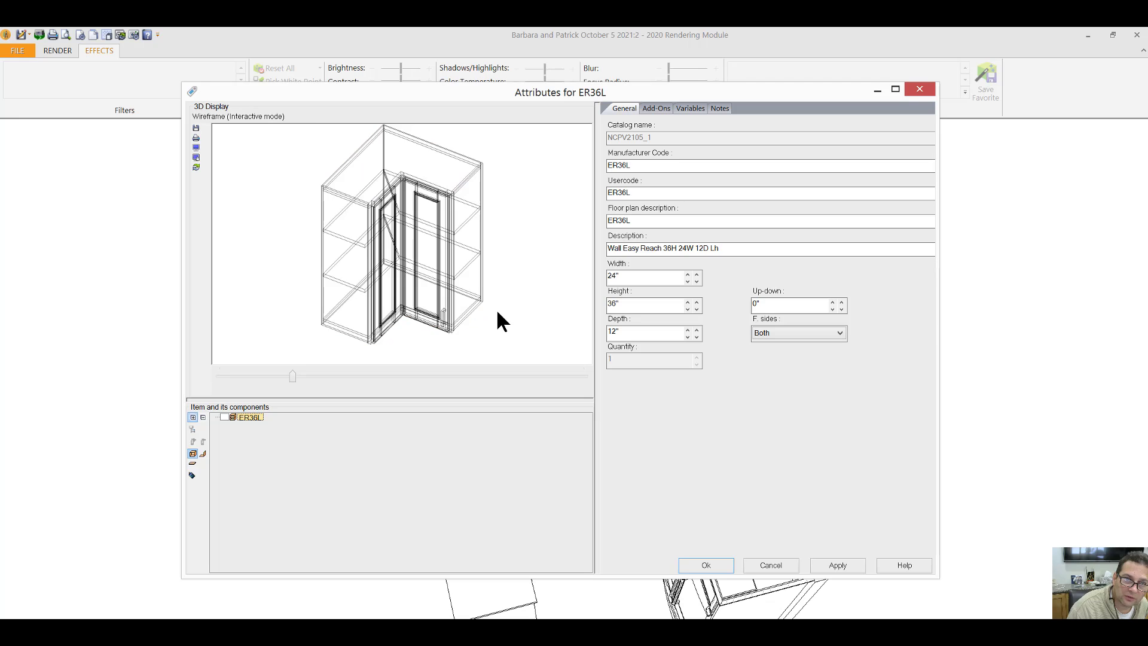
drag(474, 289, 474, 297)
right_click(469, 286)
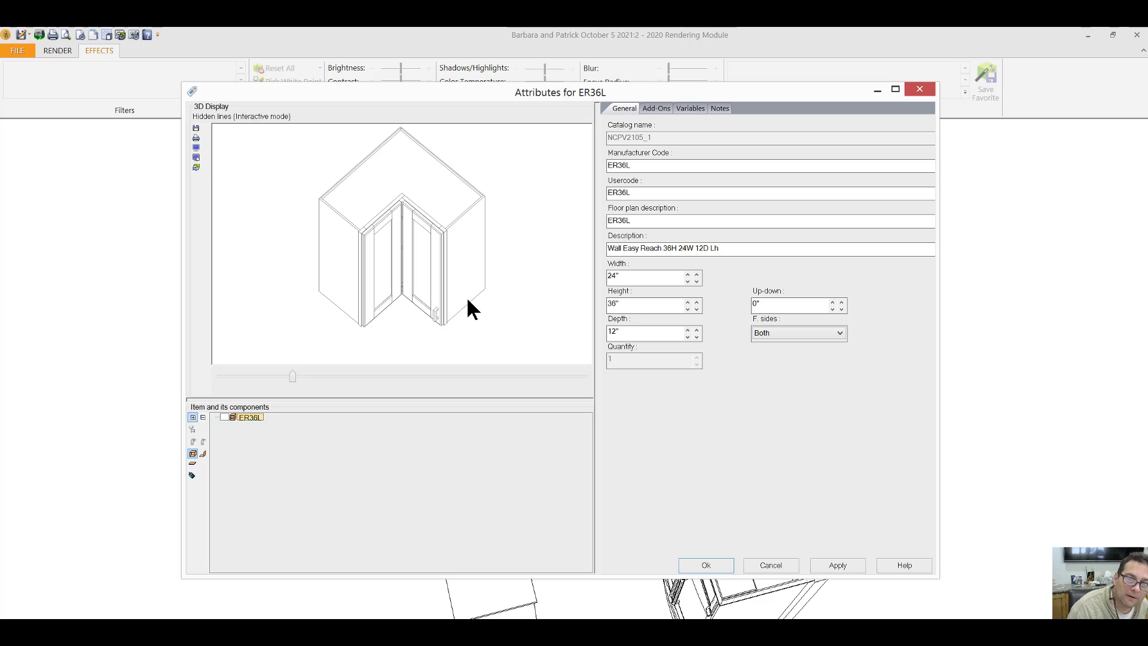
drag(479, 295, 480, 297)
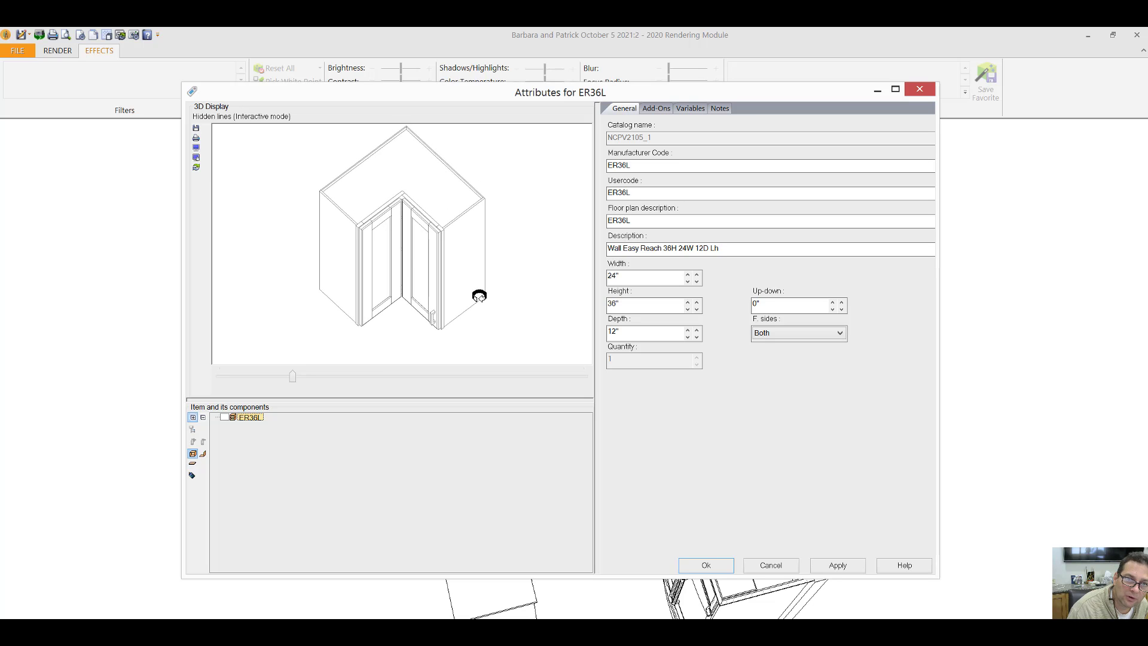
click(911, 87)
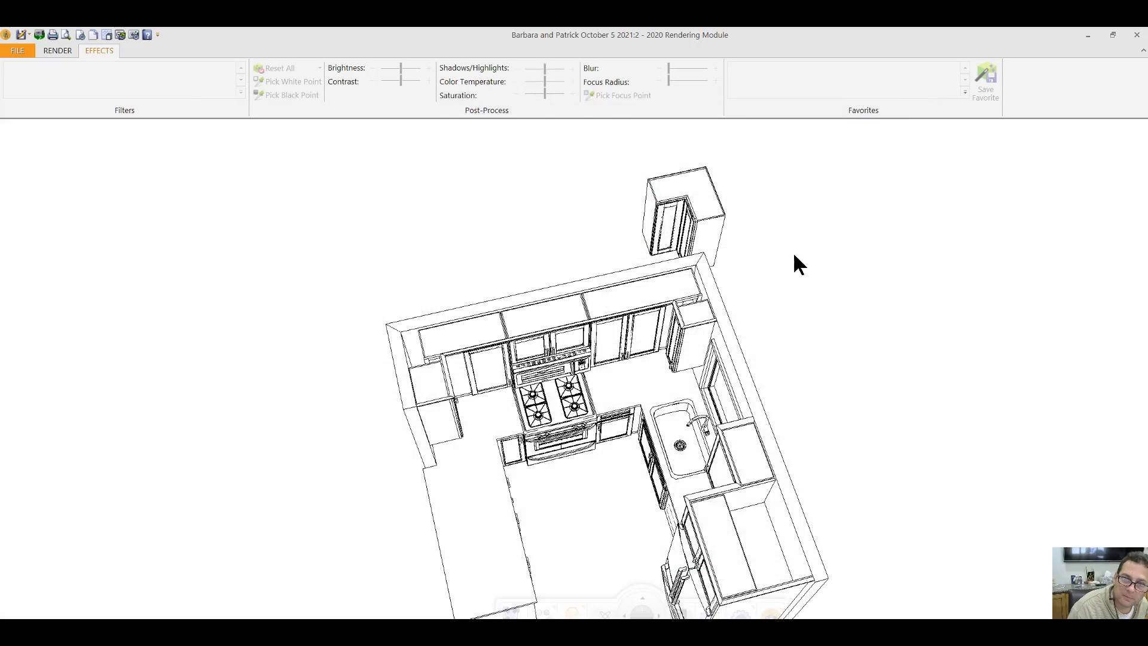
Examine the whole kitchen layout from several raised angles, covering the peninsula, range wall, sink wall and refrigerator side
scroll(713, 226, down, 3)
drag(577, 487, 696, 487)
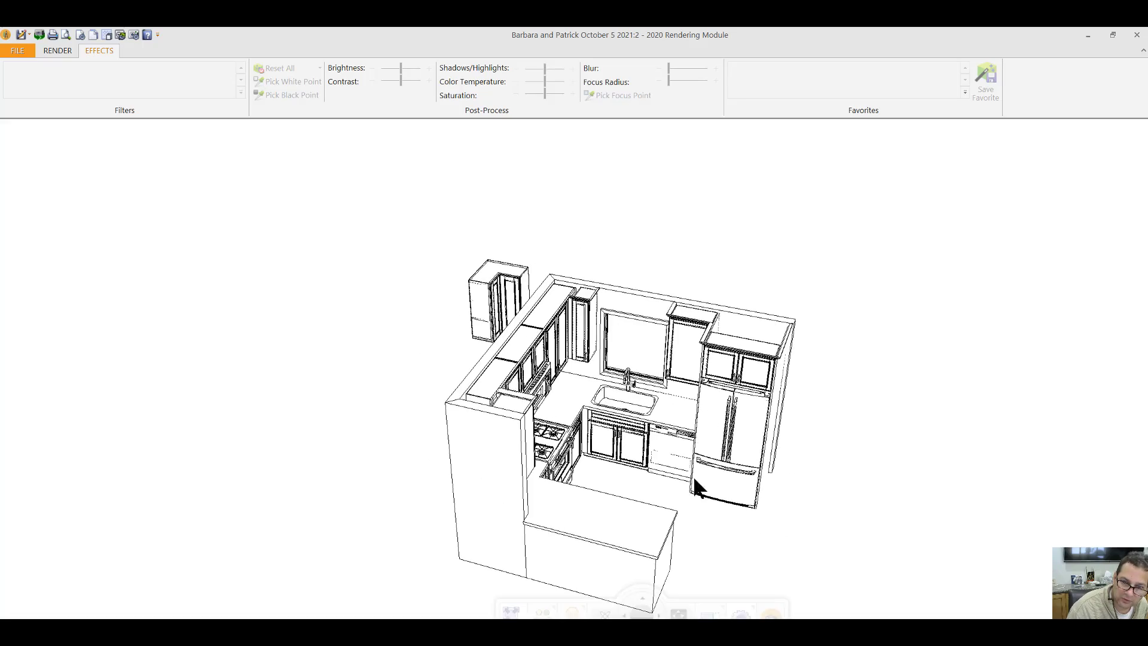
mouse_move(653, 430)
mouse_down()
mouse_move(614, 383)
mouse_move(529, 445)
mouse_move(577, 482)
mouse_move(510, 503)
mouse_move(469, 533)
mouse_move(825, 495)
mouse_move(833, 469)
mouse_move(776, 429)
mouse_move(648, 429)
mouse_move(665, 413)
mouse_up()
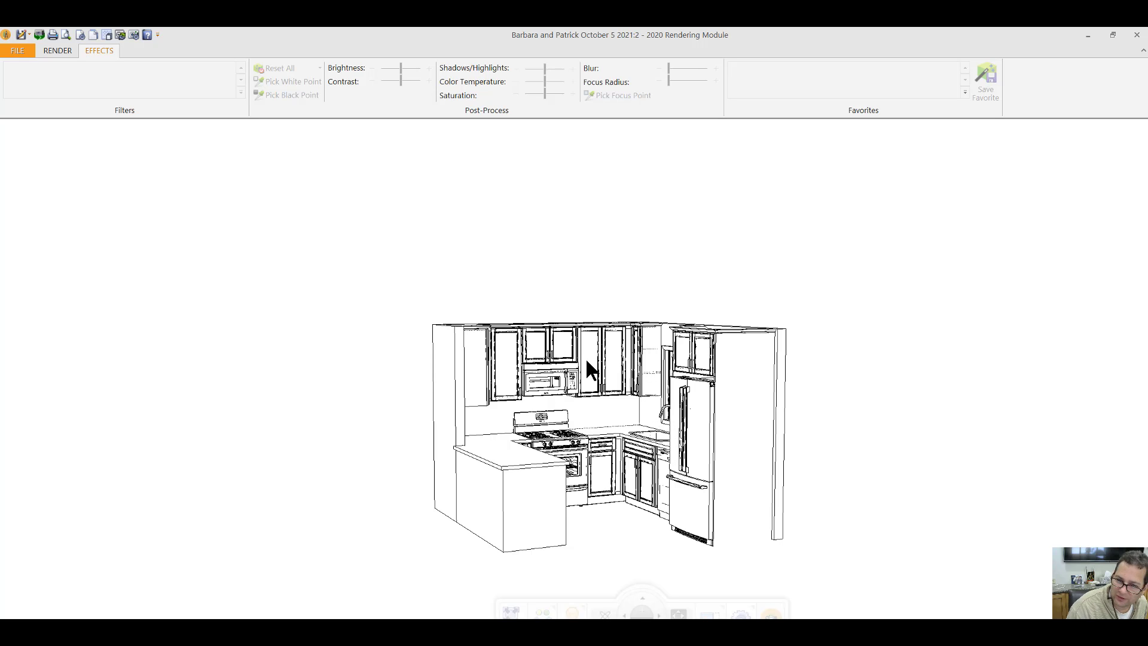
drag(669, 504, 767, 554)
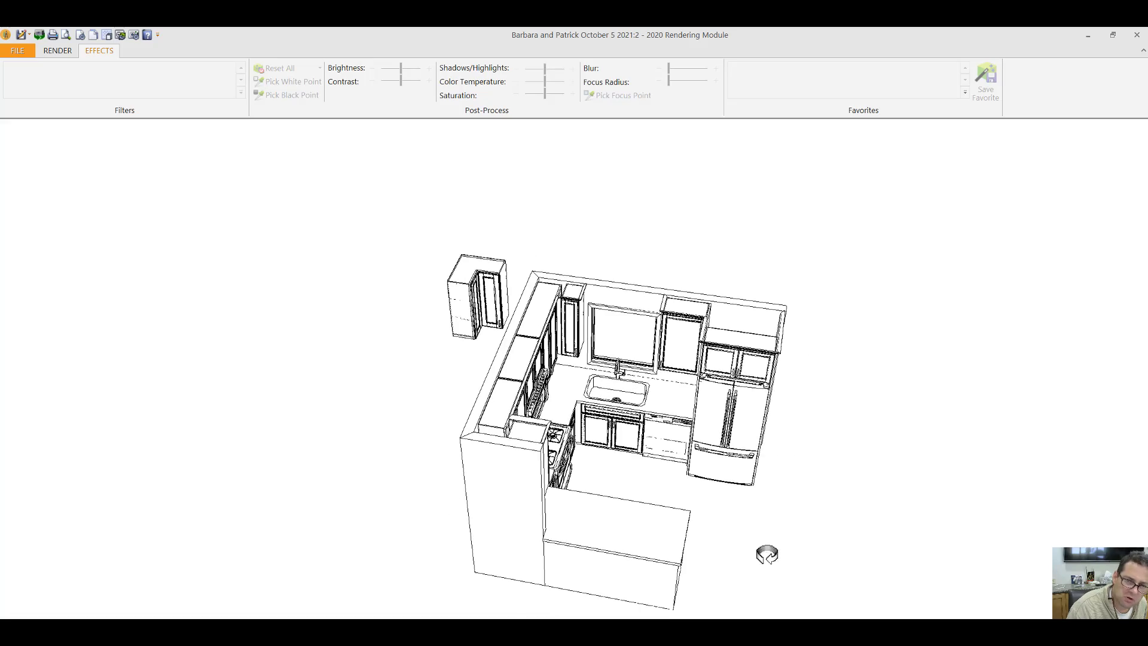
drag(703, 461, 747, 455)
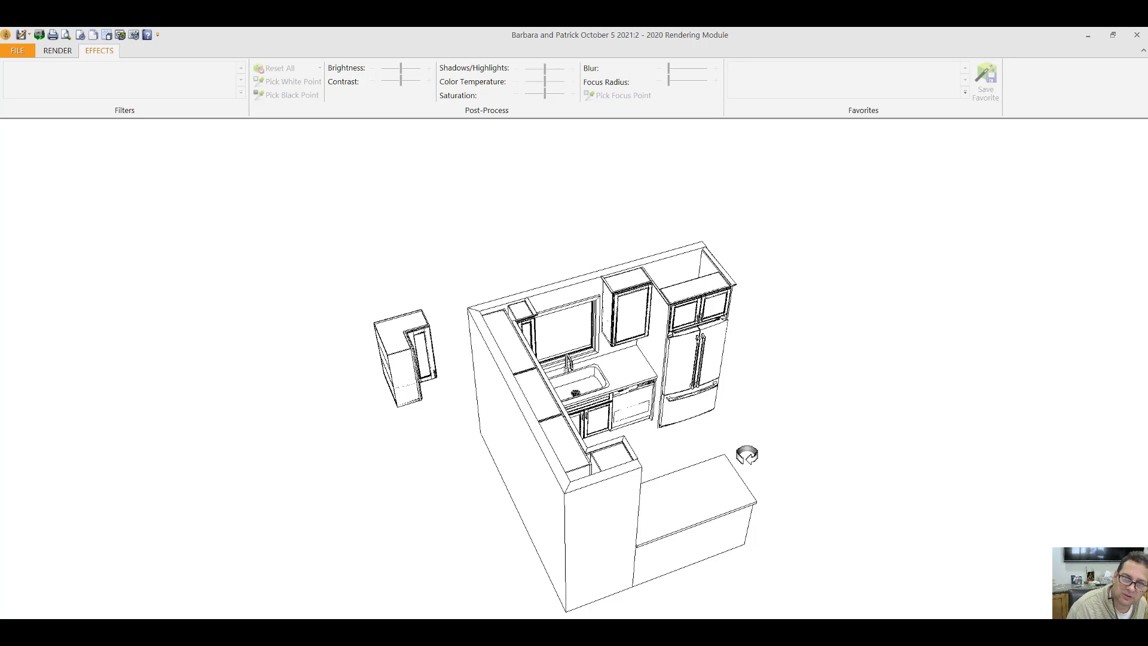
drag(747, 456, 697, 400)
drag(542, 353, 735, 454)
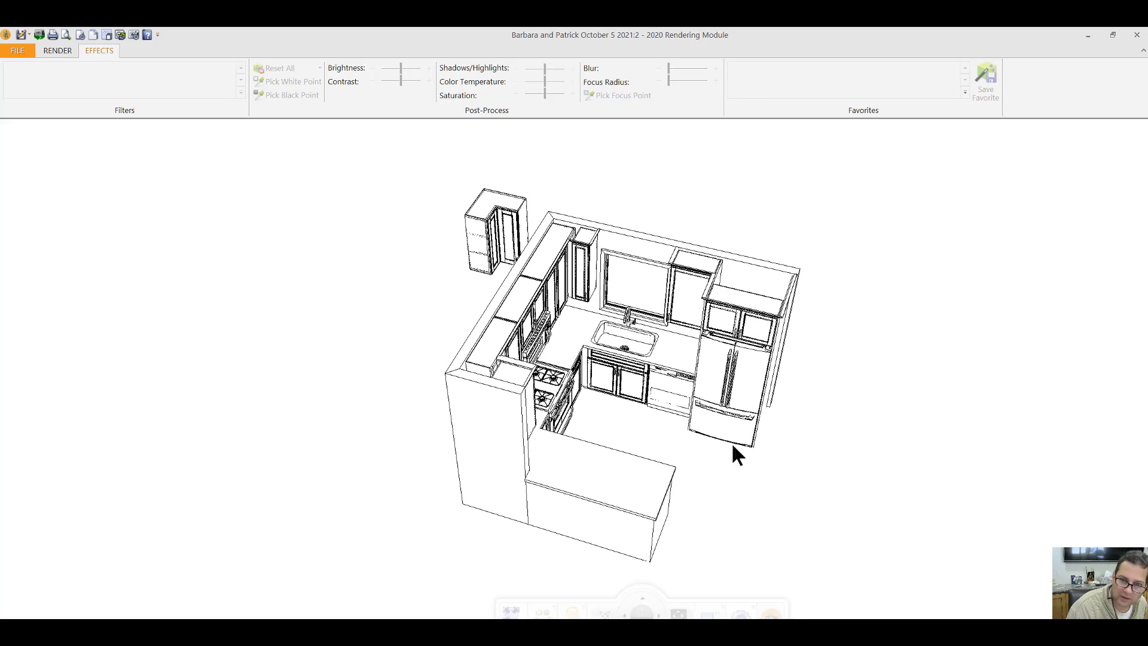
drag(698, 546, 571, 490)
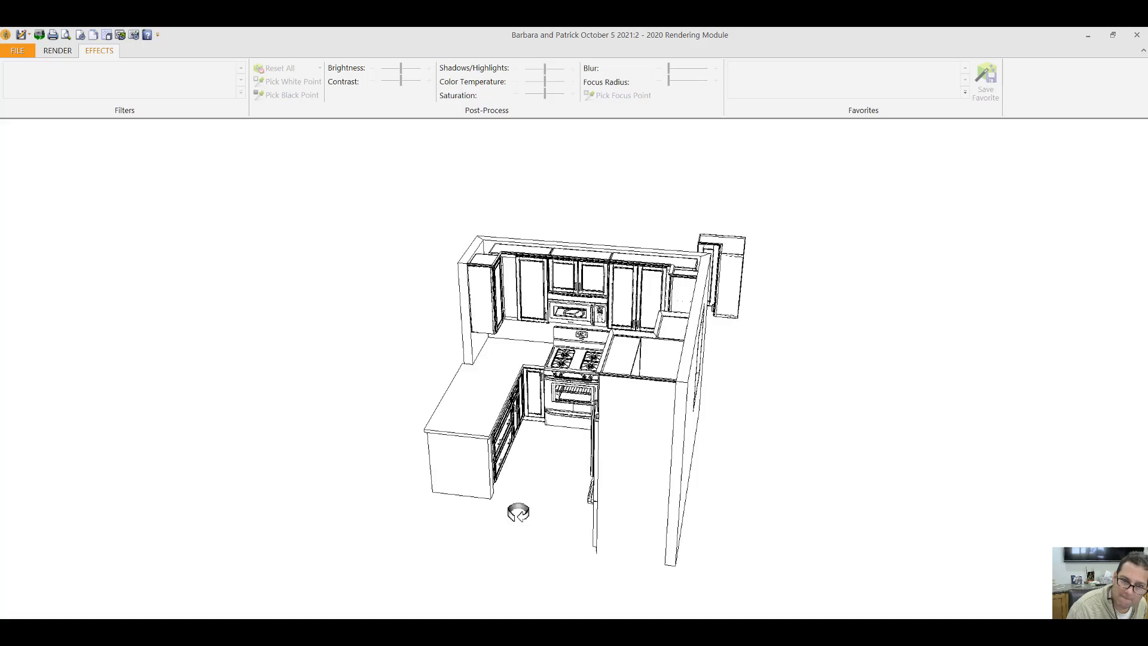
drag(588, 514, 700, 527)
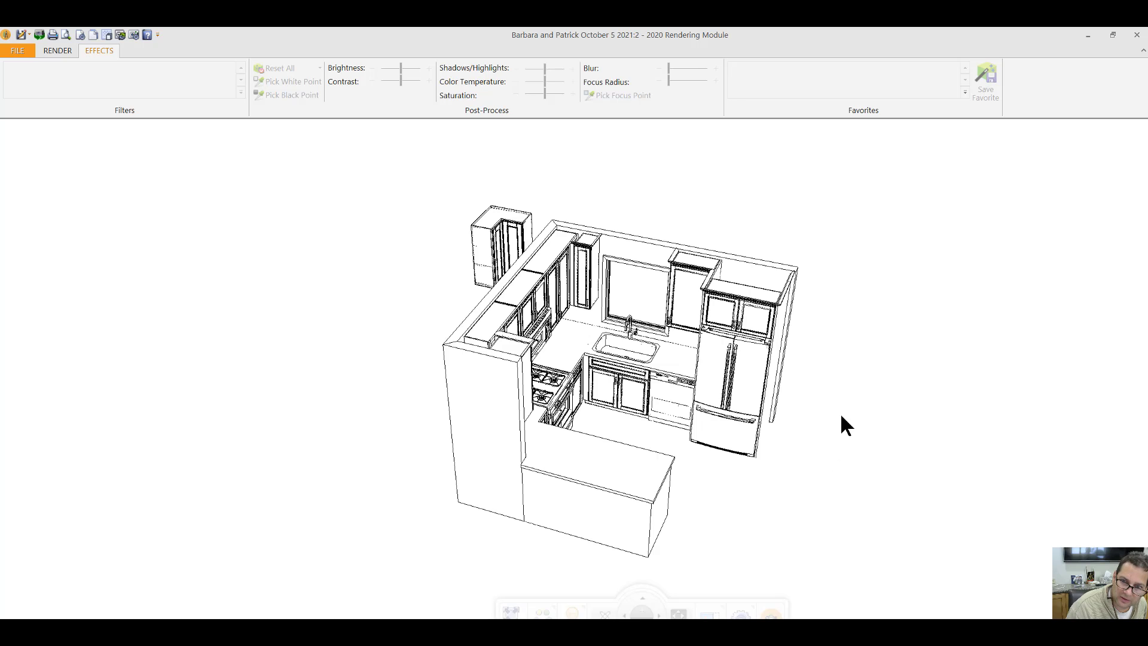